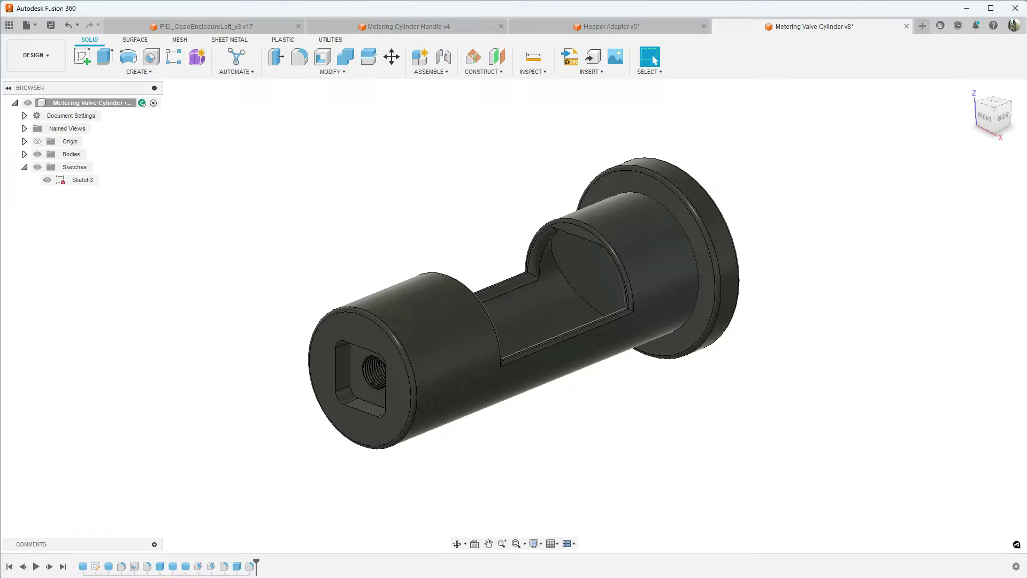
- Rewind the Metering Valve Cylinder's timeline to the start, then replay the base cylinder and Sketch3
left_click(9, 567)
left_click(49, 566)
left_click(49, 566)
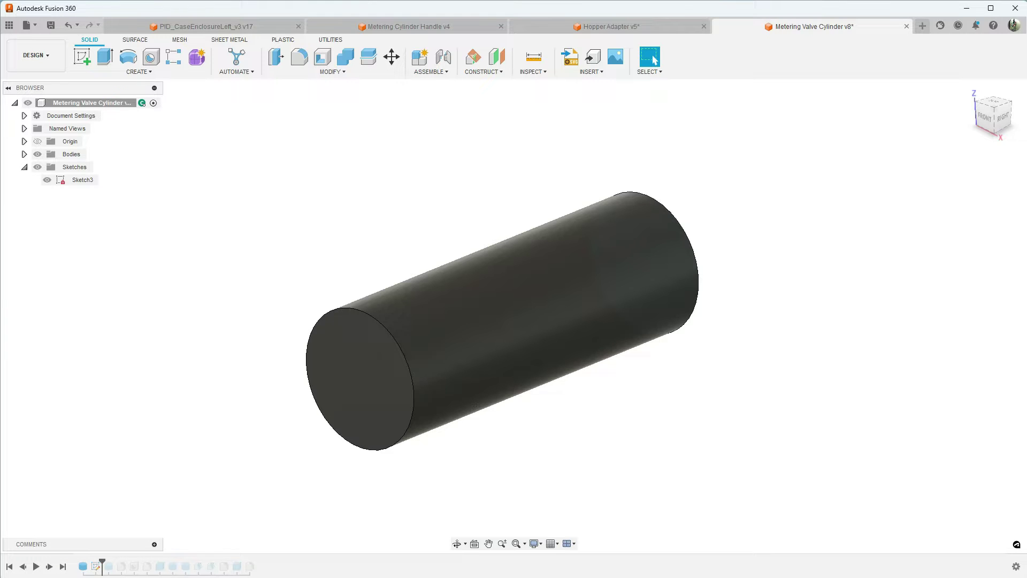
- Replay the flange, its groove, the threaded hole, the front chamfer and the pocket deepened into a slot
left_click(49, 566)
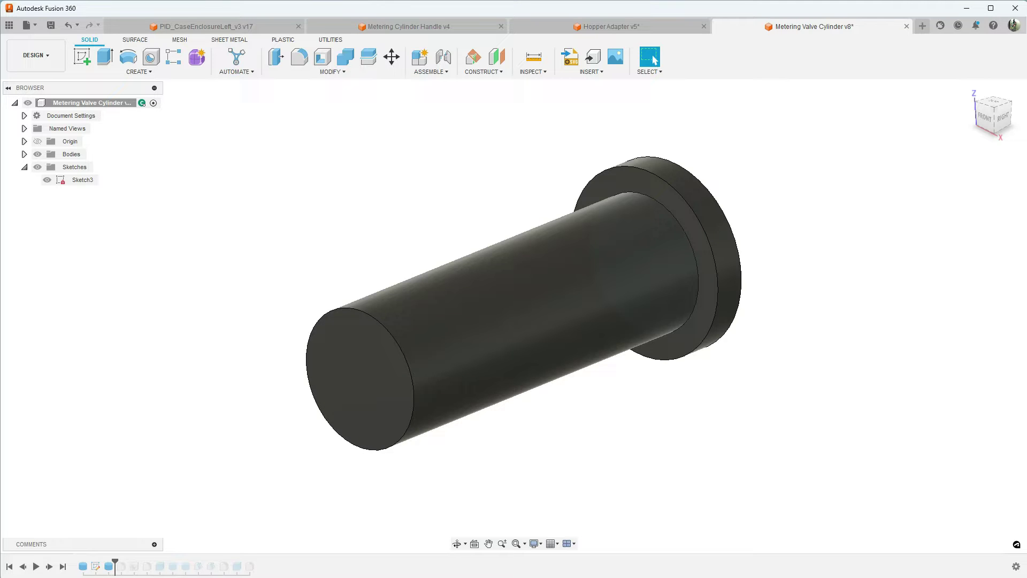
left_click(49, 566)
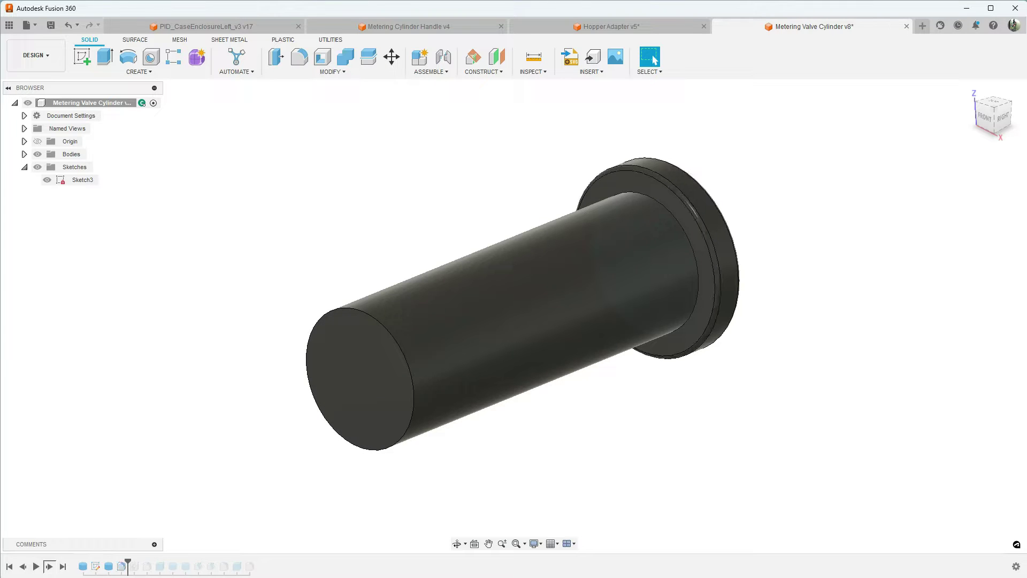
left_click(49, 566)
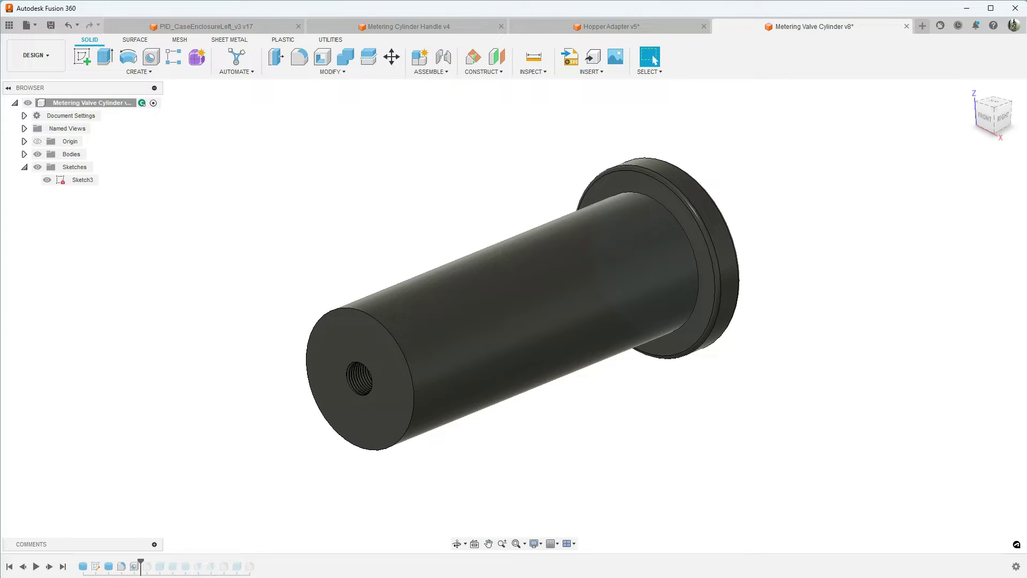
left_click(50, 566)
left_click(49, 566)
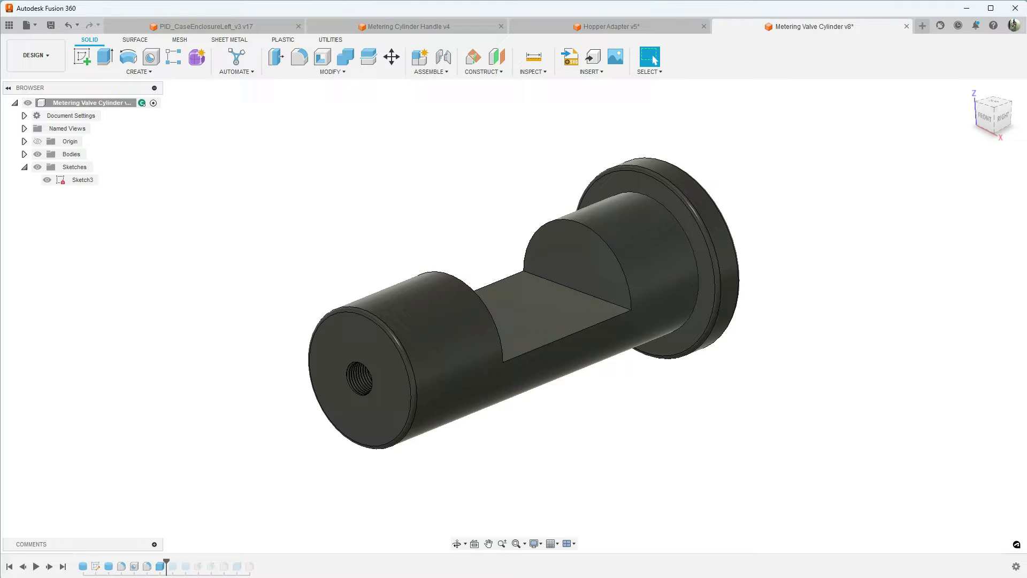
left_click(50, 566)
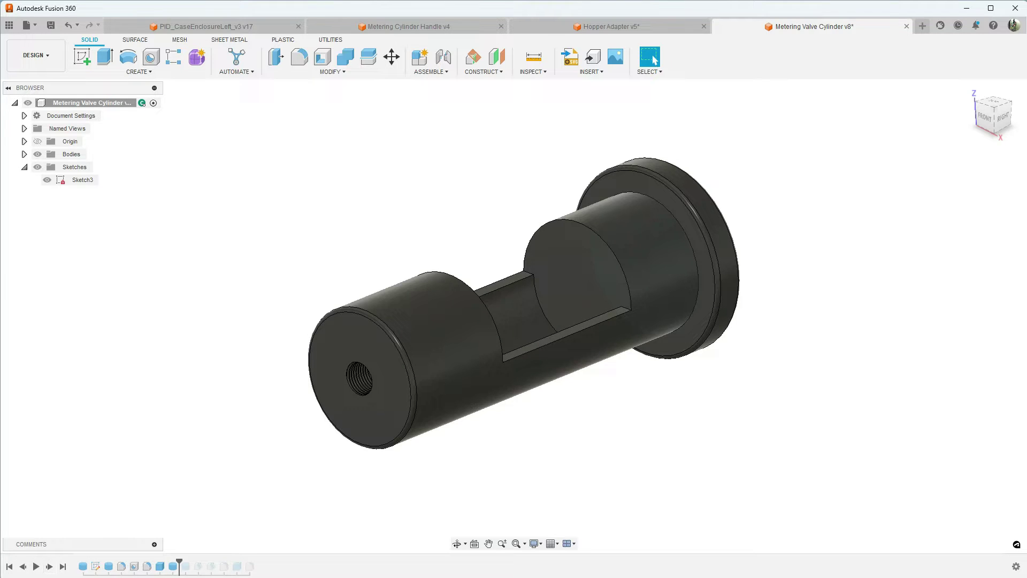
- Replay the slot update, the pocket around the threaded hole and its rounded edges, then open Metering Cylinder Handle v4
left_click(49, 566)
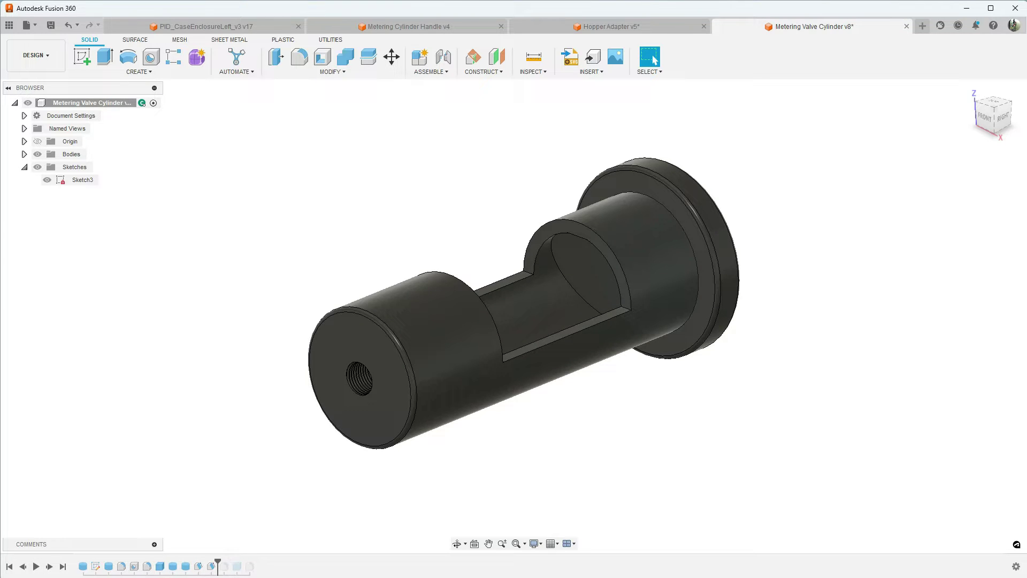
mouse_move(513, 316)
middle_mouse_down("shift")
mouse_move(599, 327)
mouse_move(472, 317)
middle_mouse_up("shift")
left_click(50, 566)
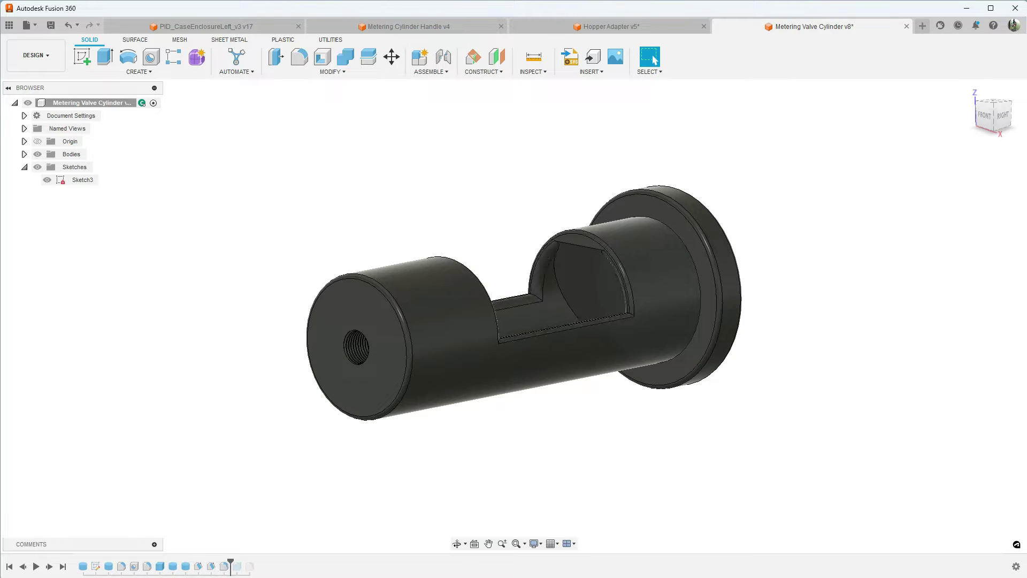
left_click(49, 566)
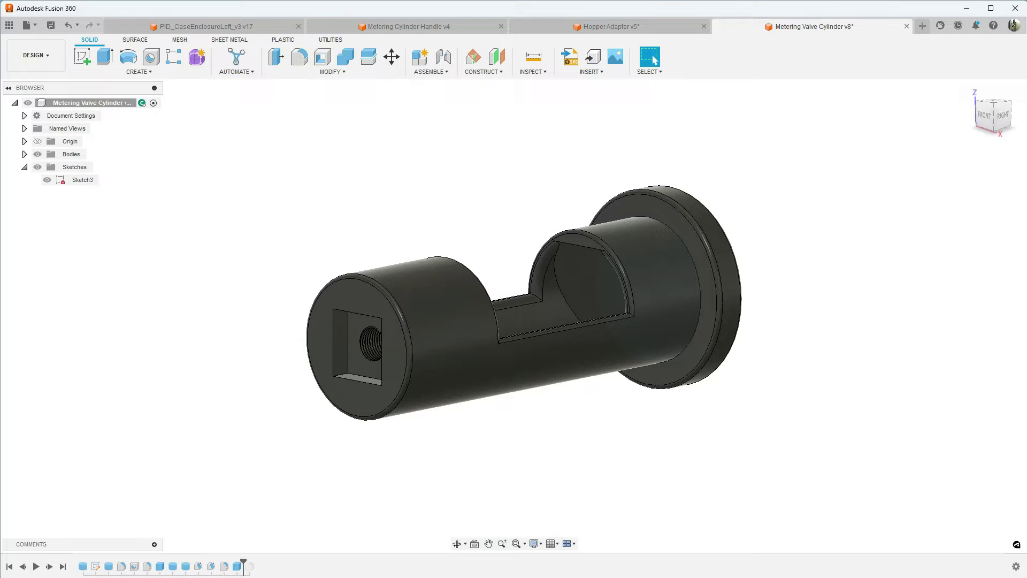
left_click(49, 566)
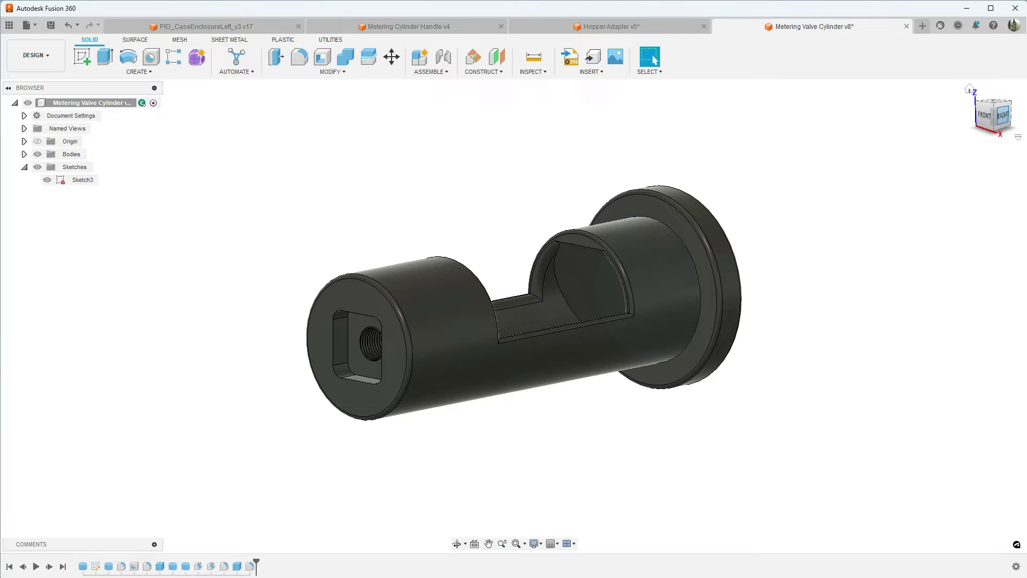
mouse_move(998, 115)
left_mouse_down()
mouse_move(1001, 142)
mouse_move(981, 120)
mouse_move(952, 121)
left_mouse_up()
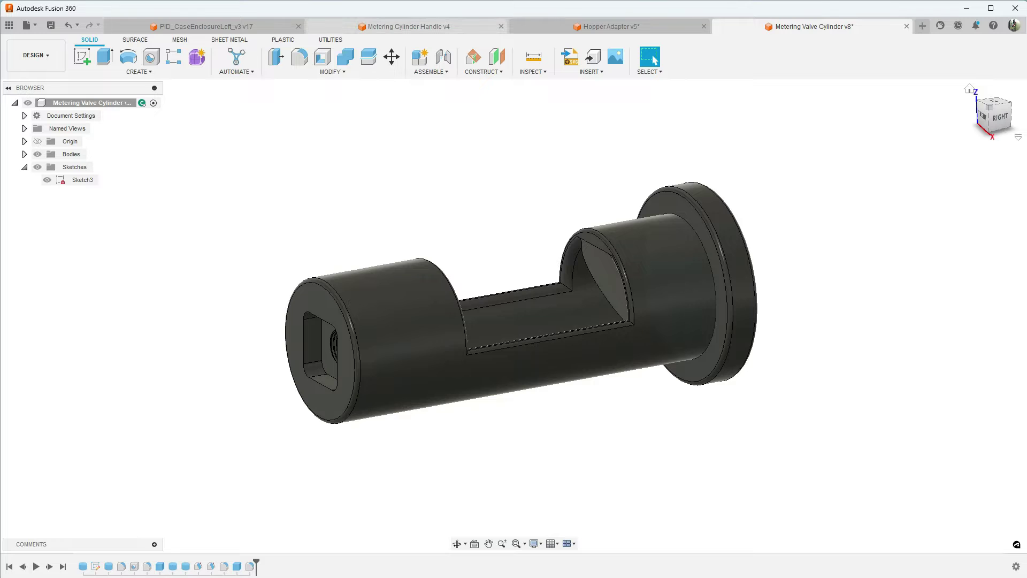
left_click(406, 27)
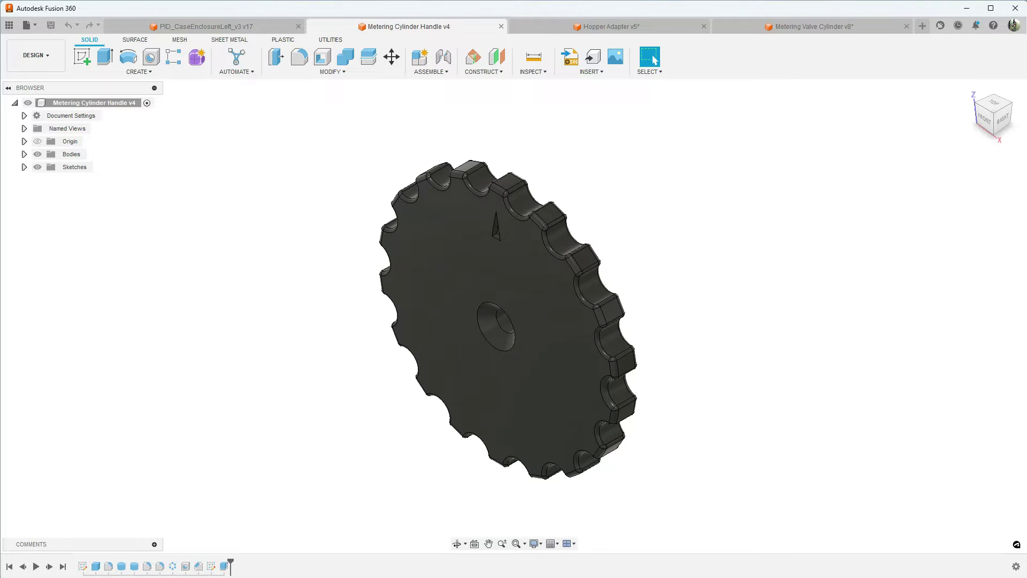
- Orbit the handle knob to inspect it, then start a Create Box placed on its front face
left_click_drag(992, 115, 931, 115)
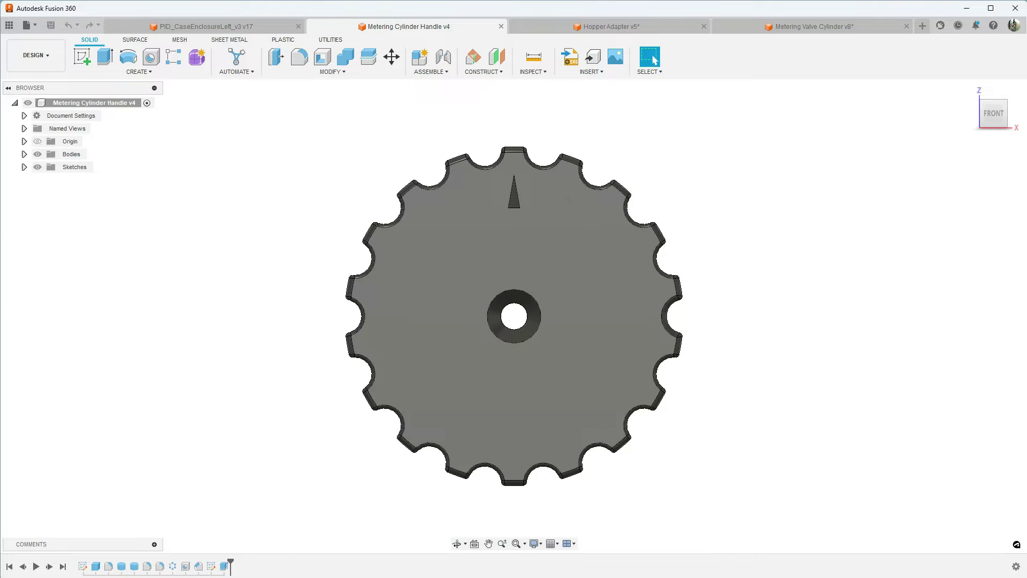
scroll(483, 411, "down", 2)
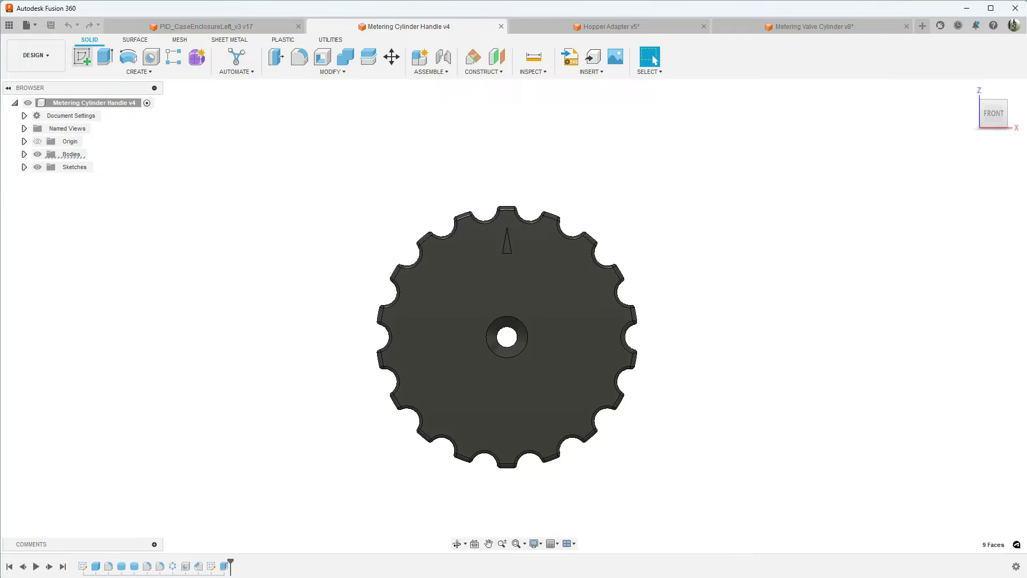
left_click(139, 72)
key("Return")
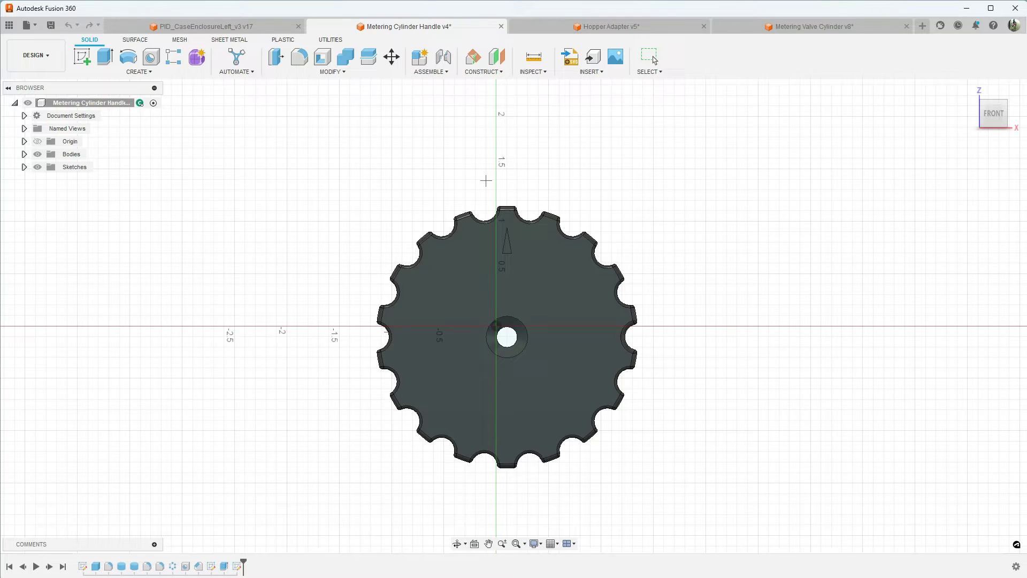
- Draw a 0.389 × 0.407 in box at the knob's top and cut it 0.700 in deep
left_click(486, 181)
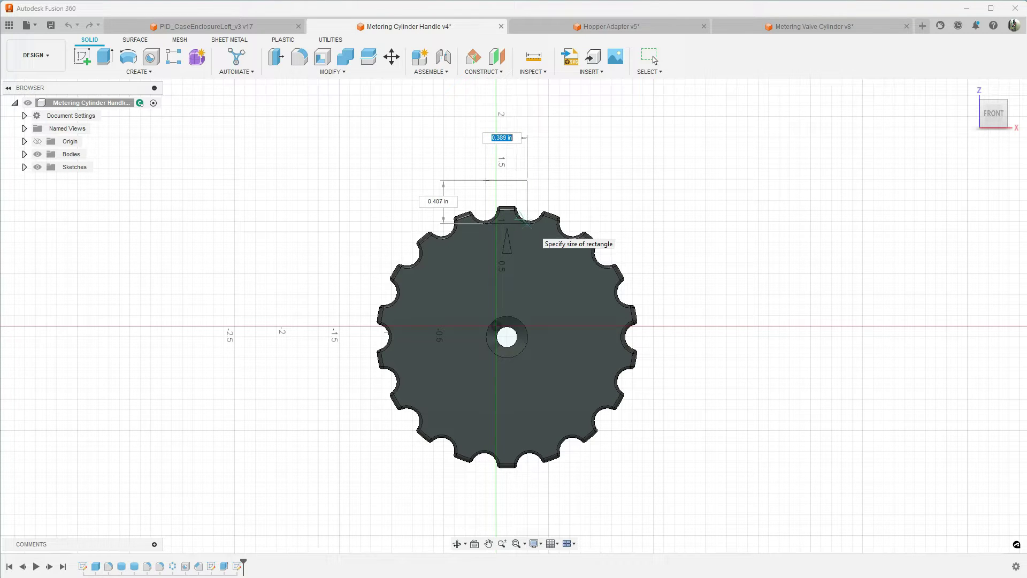
left_click(526, 223)
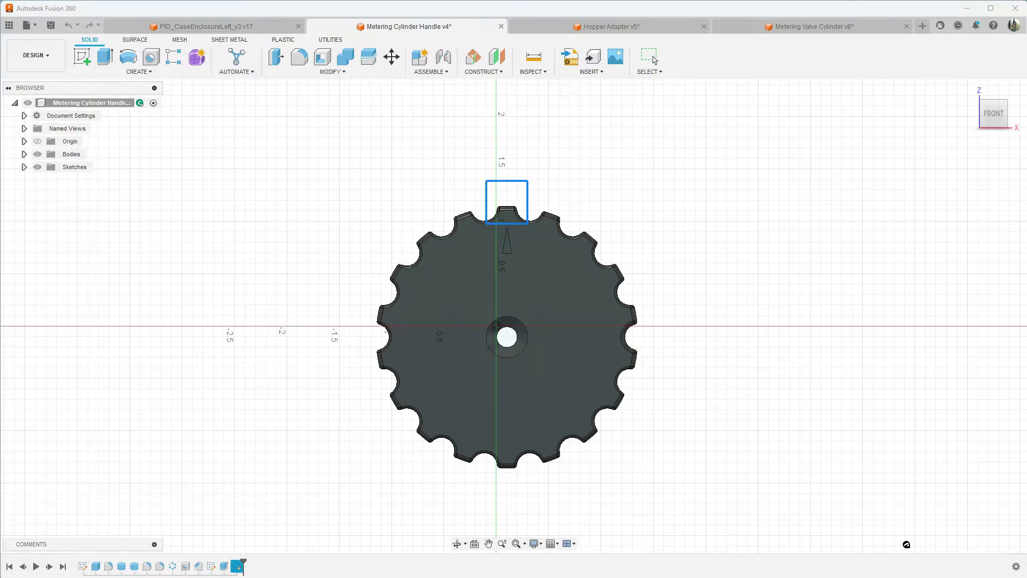
middle_click_drag(516, 298, 481, 299, "shift")
left_click_drag(478, 211, 558, 193)
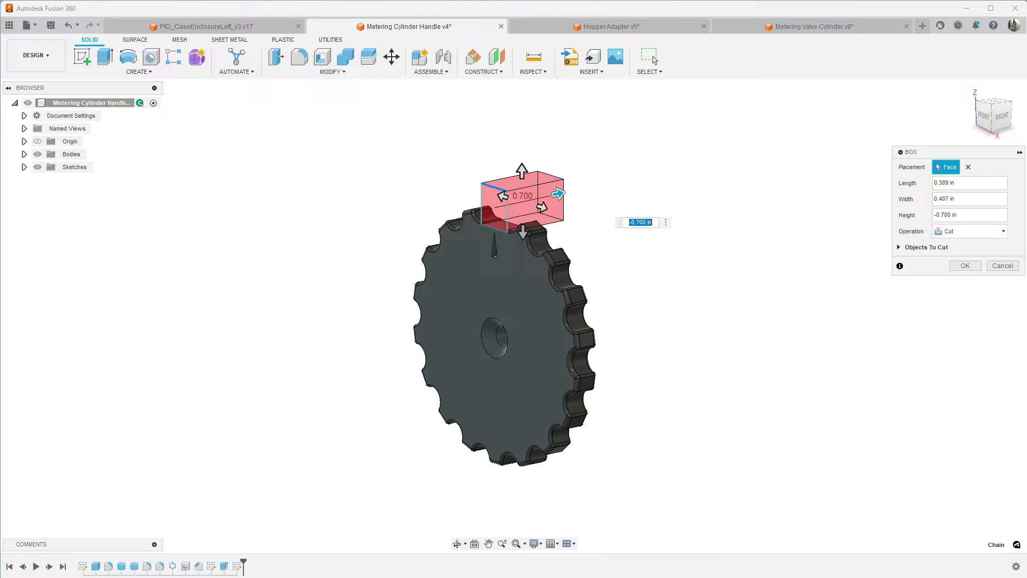
key("Return")
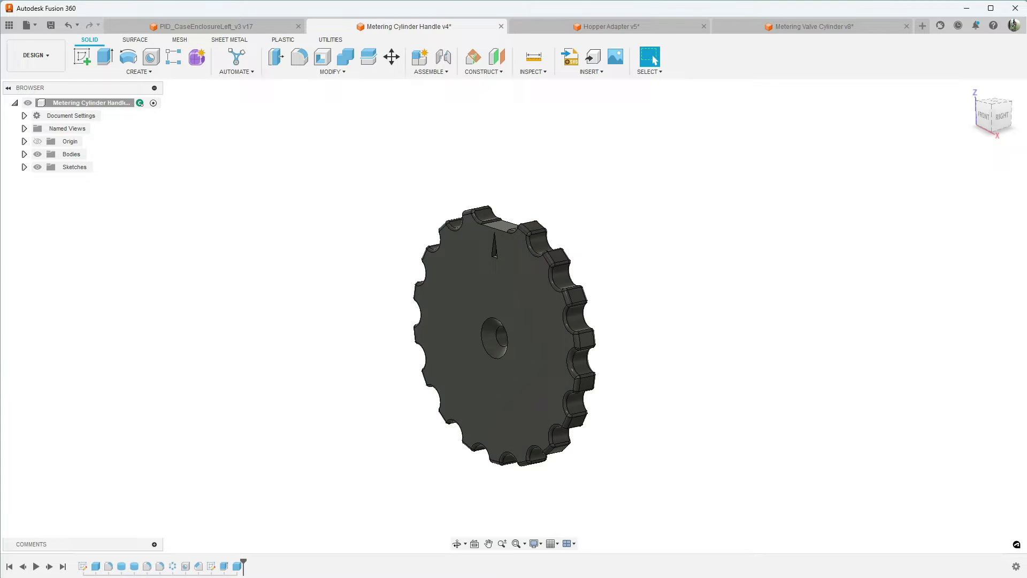
- Raise the notch's bottom face with a 0.024 in join extrude
scroll(495, 237, "up", 4)
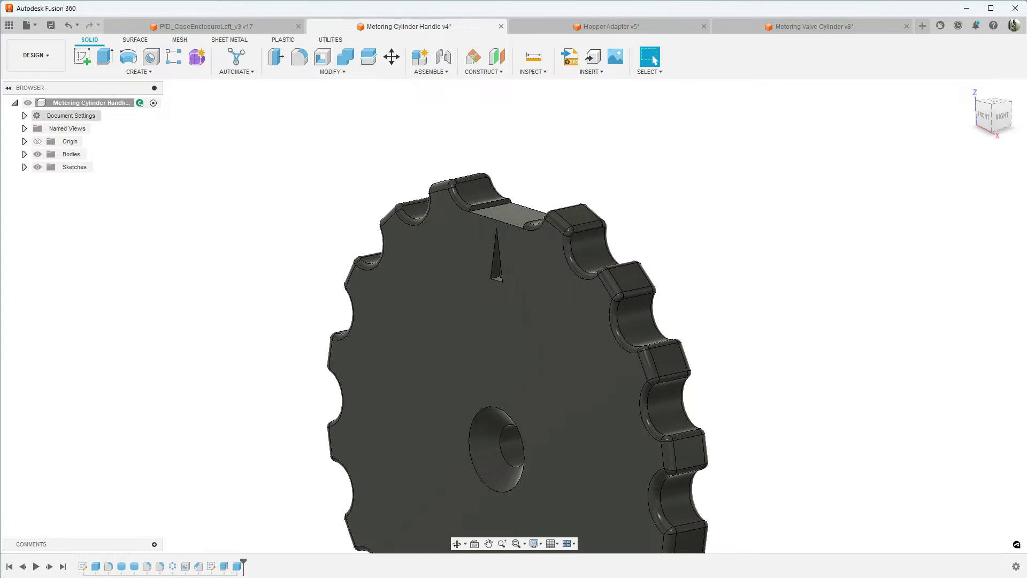
key("e")
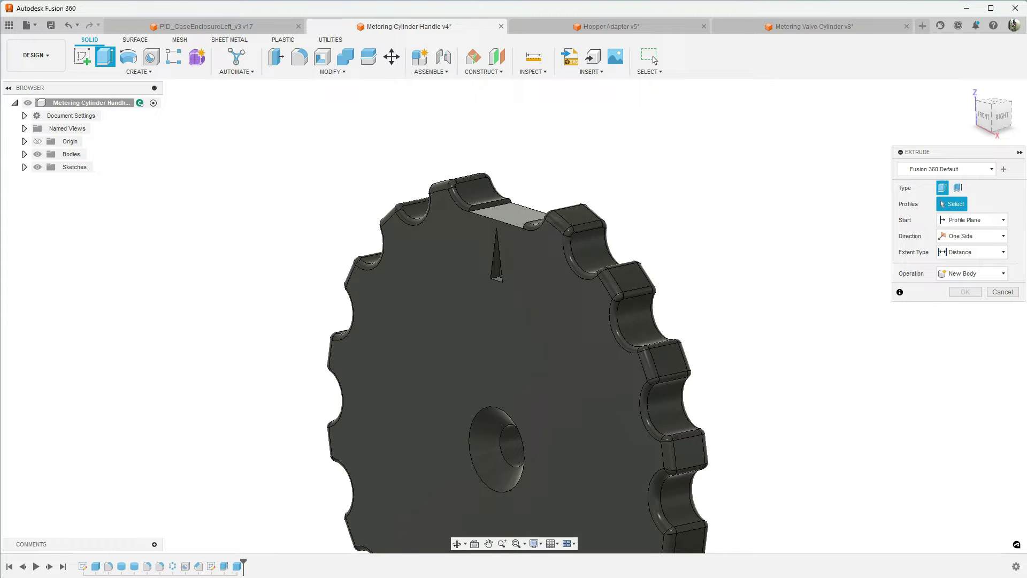
left_click(509, 214)
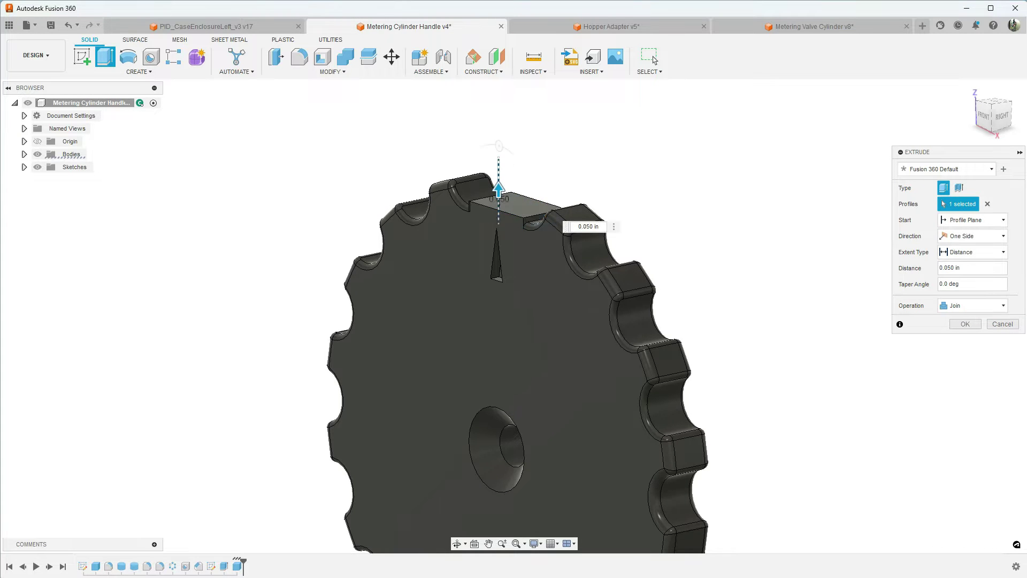
left_click_drag(498, 188, 498, 202)
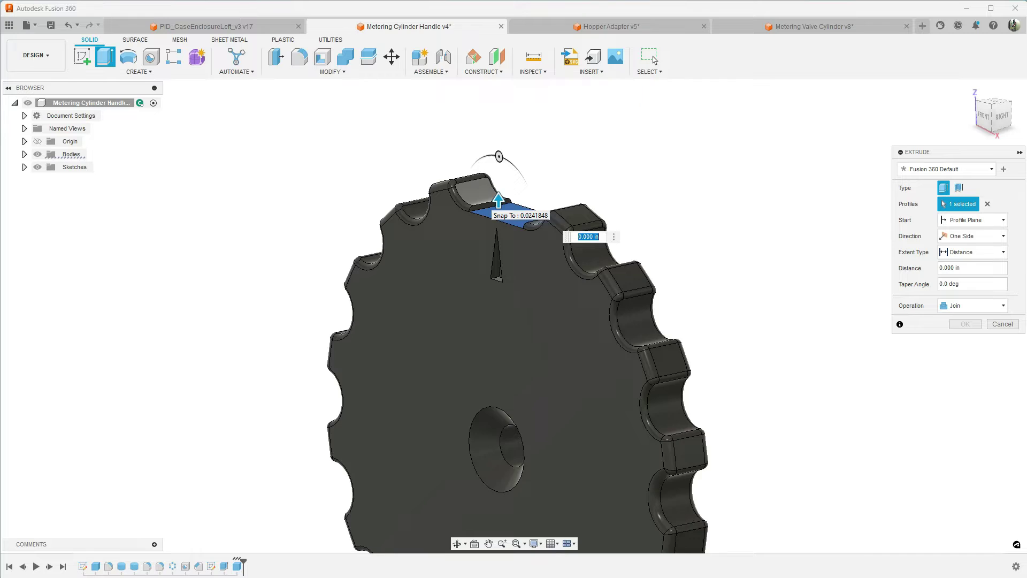
scroll(482, 206, "up", 8)
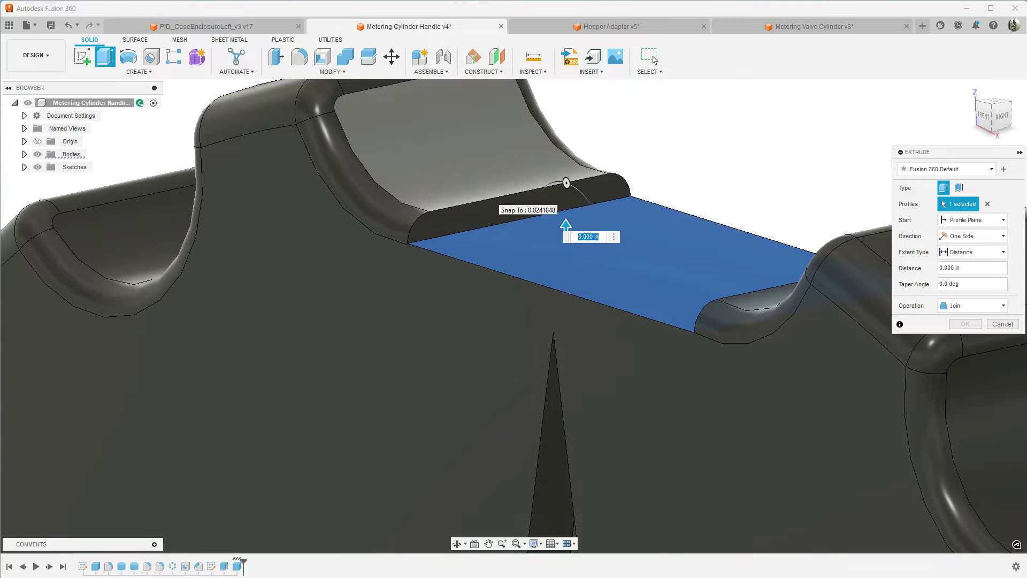
left_click_drag(566, 225, 566, 200)
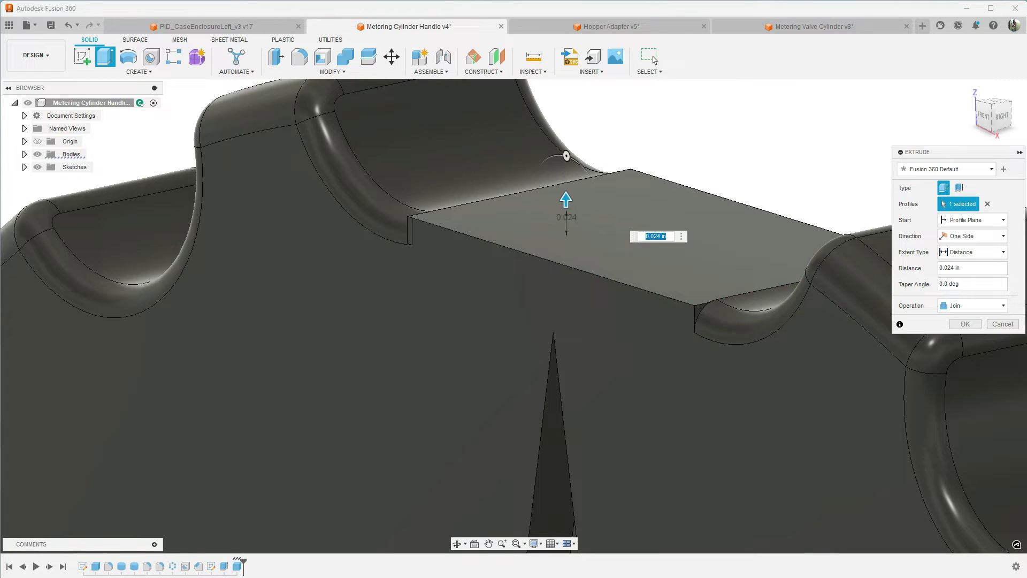
scroll(566, 204, "down", 3)
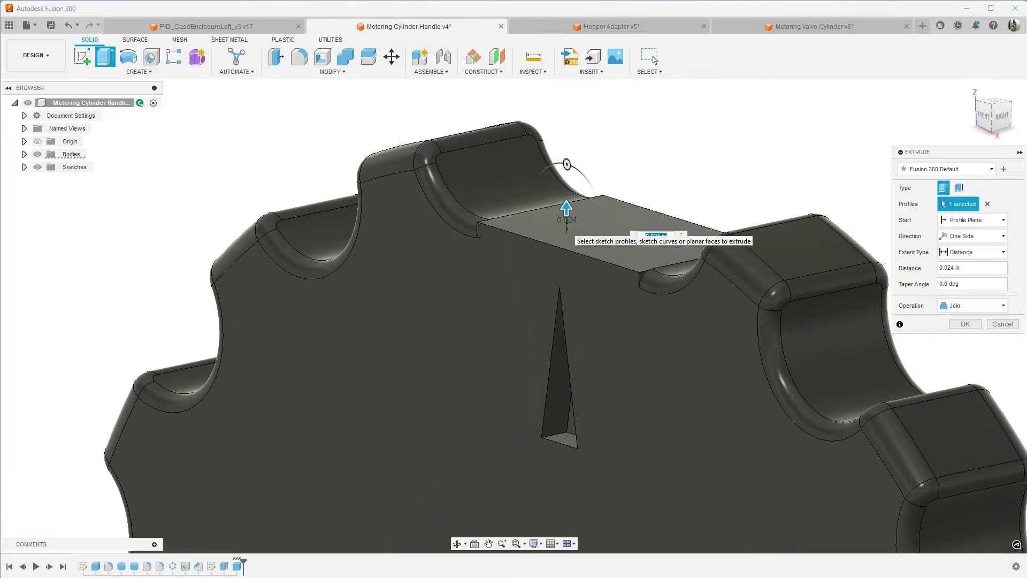
key("Return")
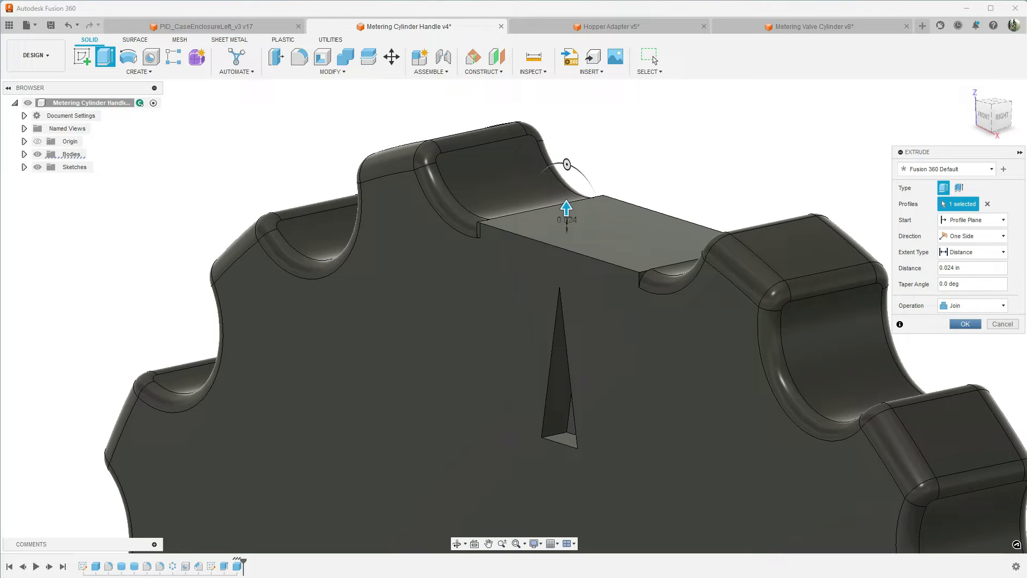
key("f")
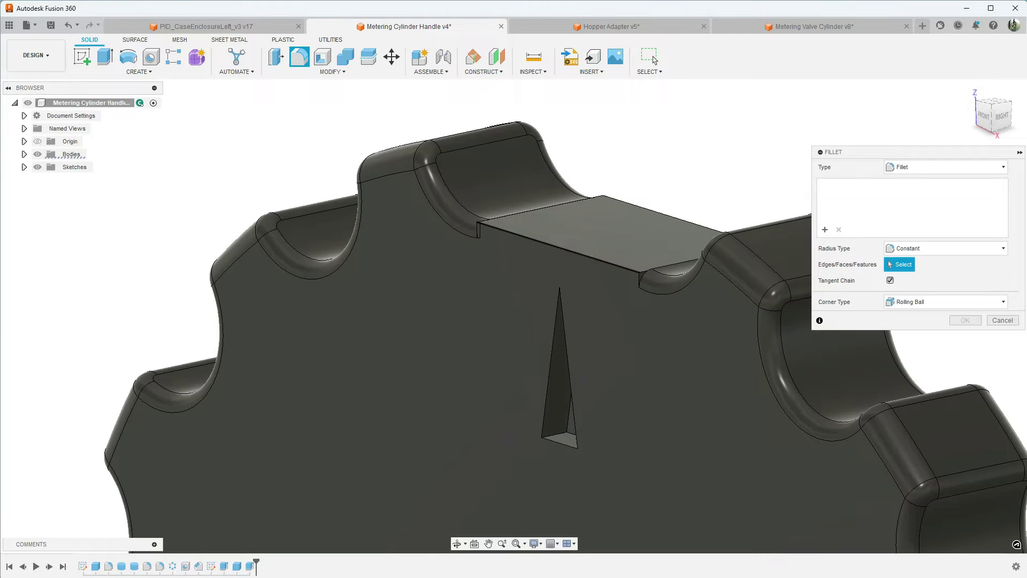
- Select the notch's front edge and top face for a fillet, cancel it, and view the knob from the front
left_click(541, 247)
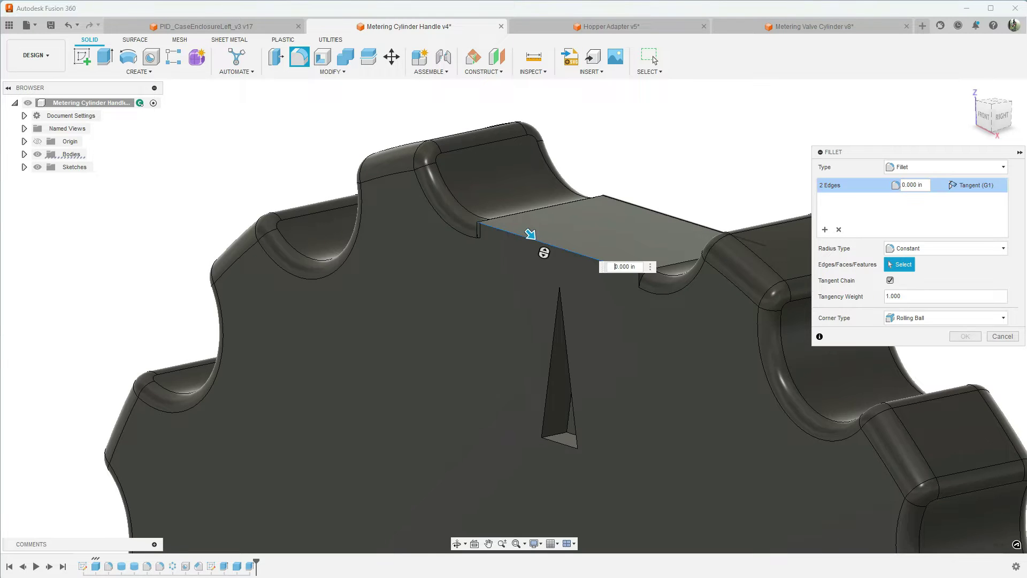
left_click(573, 241)
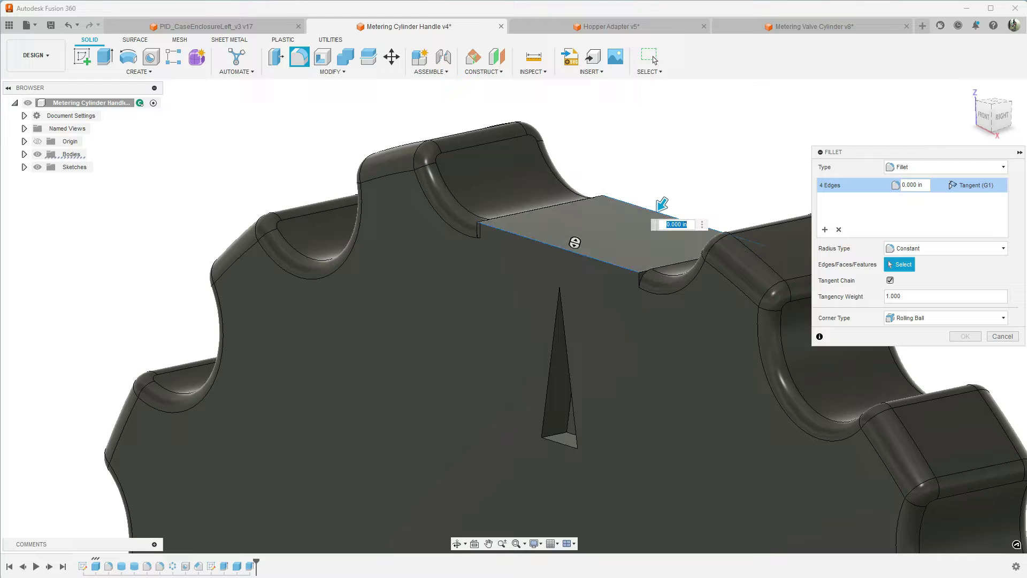
key("Escape")
scroll(641, 255, "down", 3)
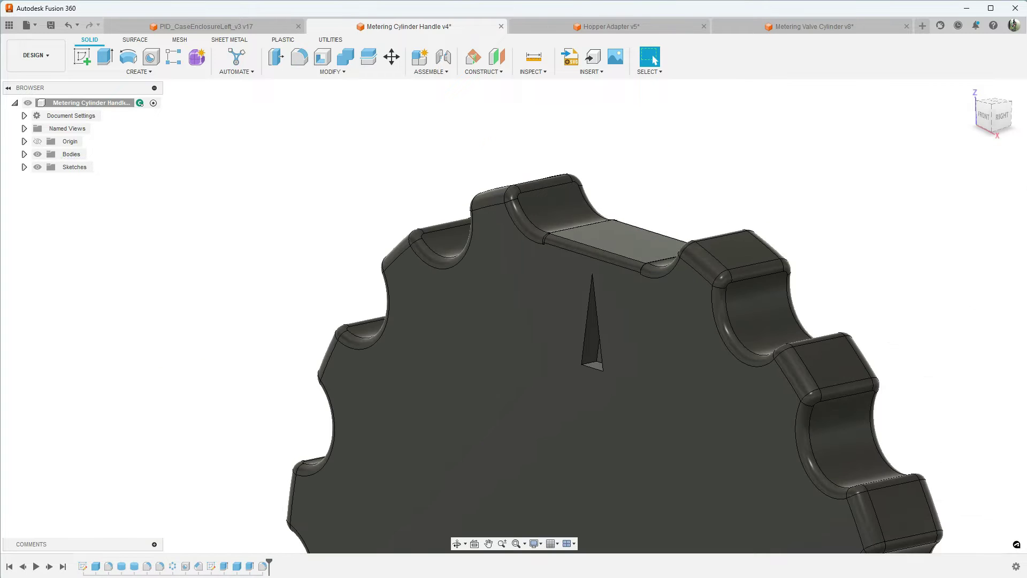
left_click(983, 115)
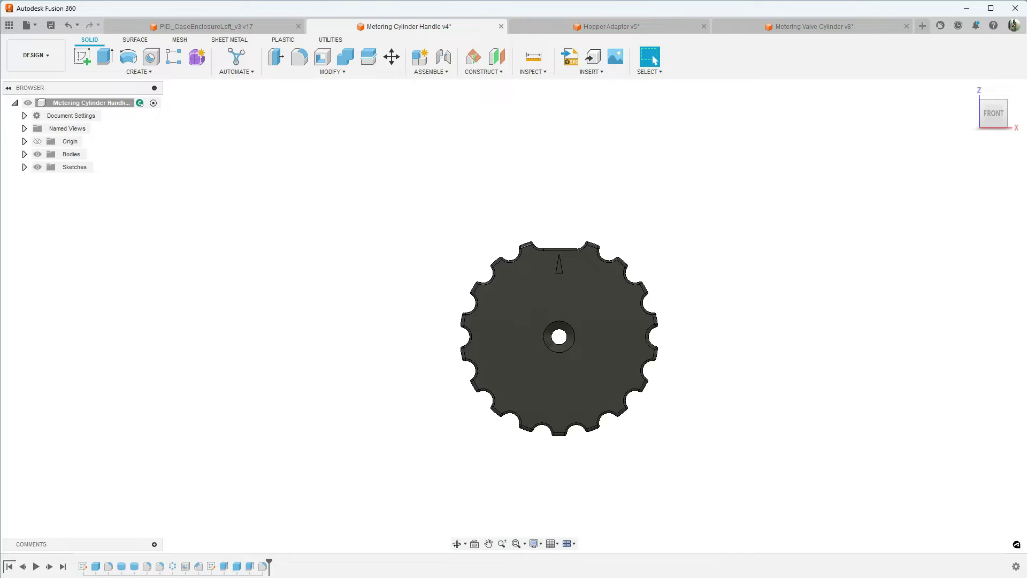
- Rewind the handle's timeline and replay the first sketch, square body and disc features
left_click(9, 566)
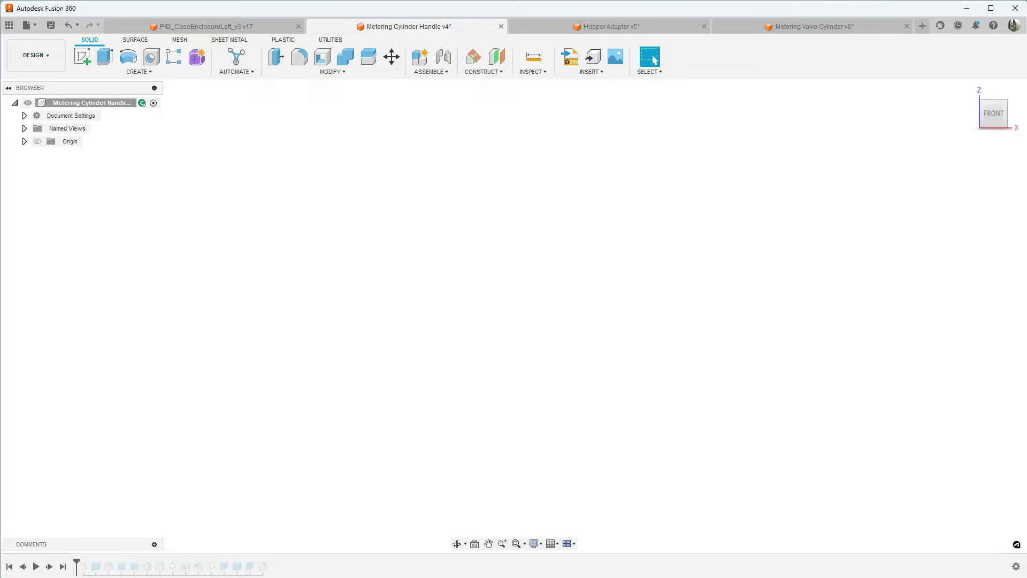
left_click(49, 566)
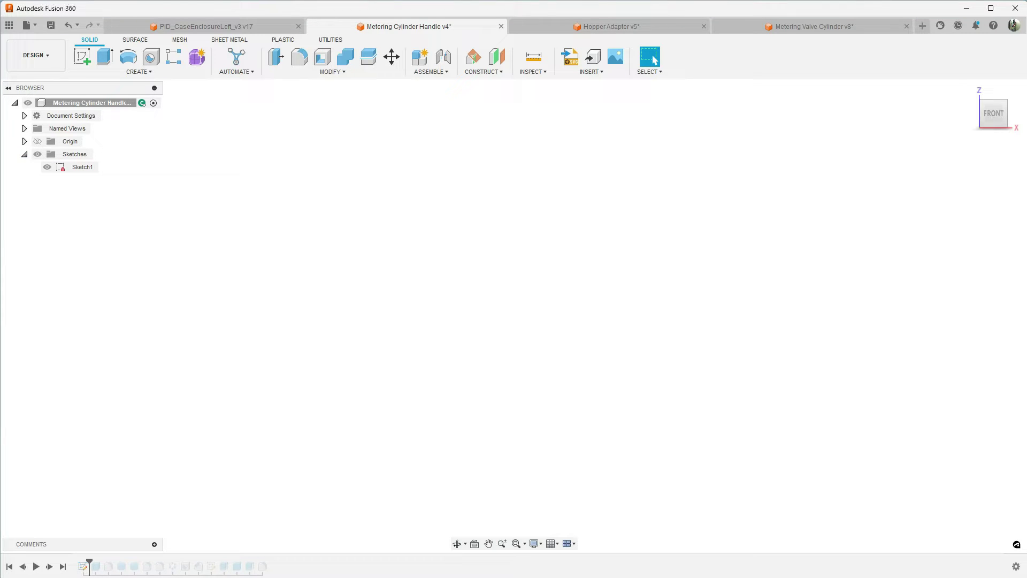
left_click(49, 566)
left_click(50, 566)
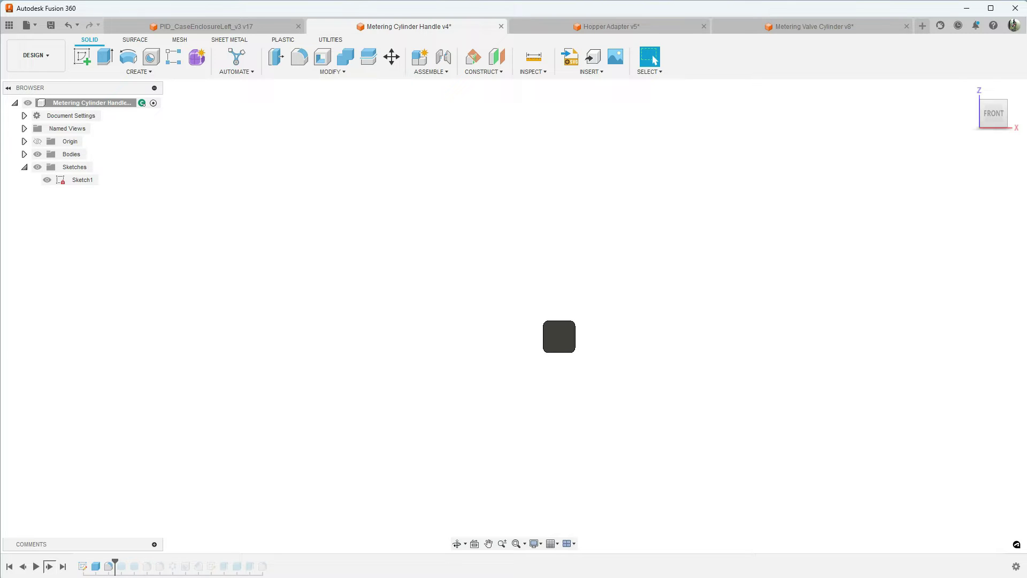
left_click(49, 566)
middle_click_drag(512, 316, 589, 316, "shift")
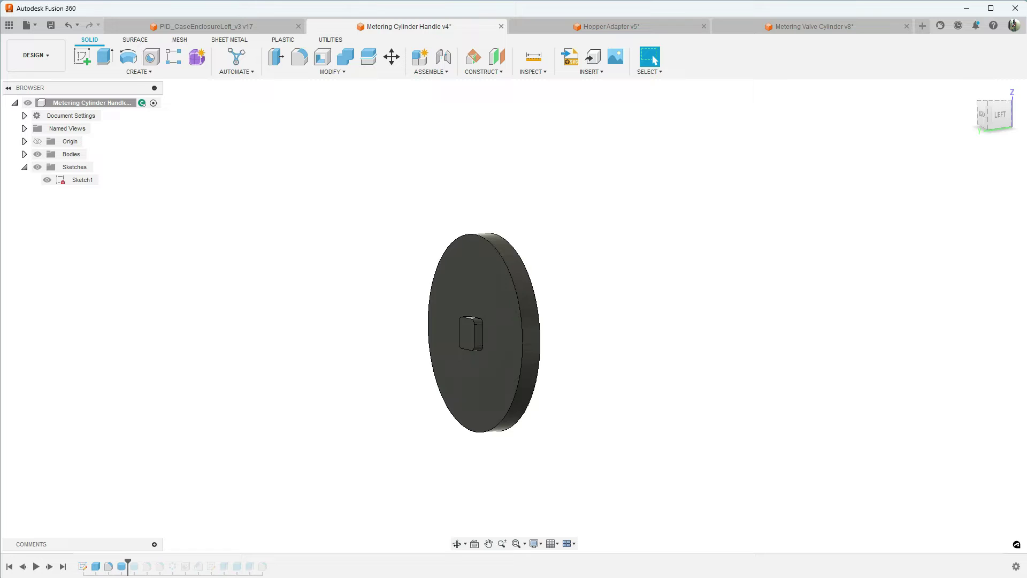
- Replay the notch cut, rim groove, circular pattern of gear teeth and centre boss hole
left_click(50, 566)
left_click(49, 566)
left_click(49, 566)
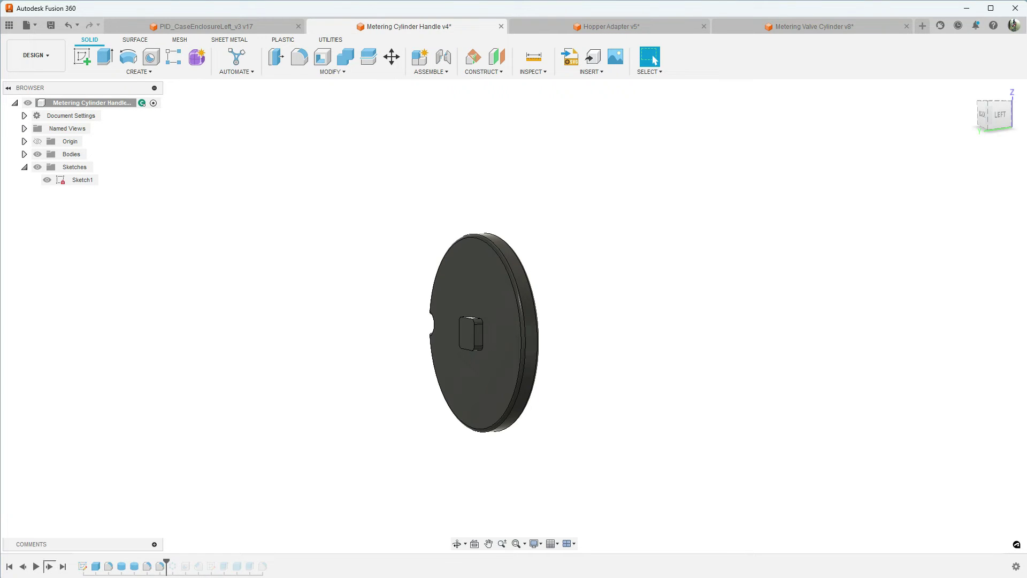
left_click(49, 566)
left_click(49, 566)
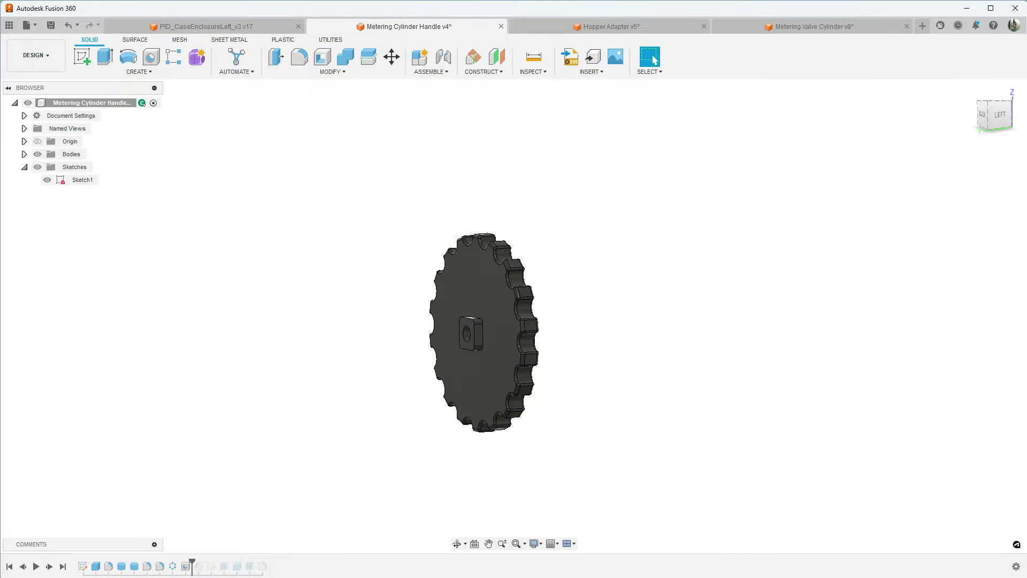
left_click(50, 566)
middle_click_drag(514, 316, 549, 317, "shift")
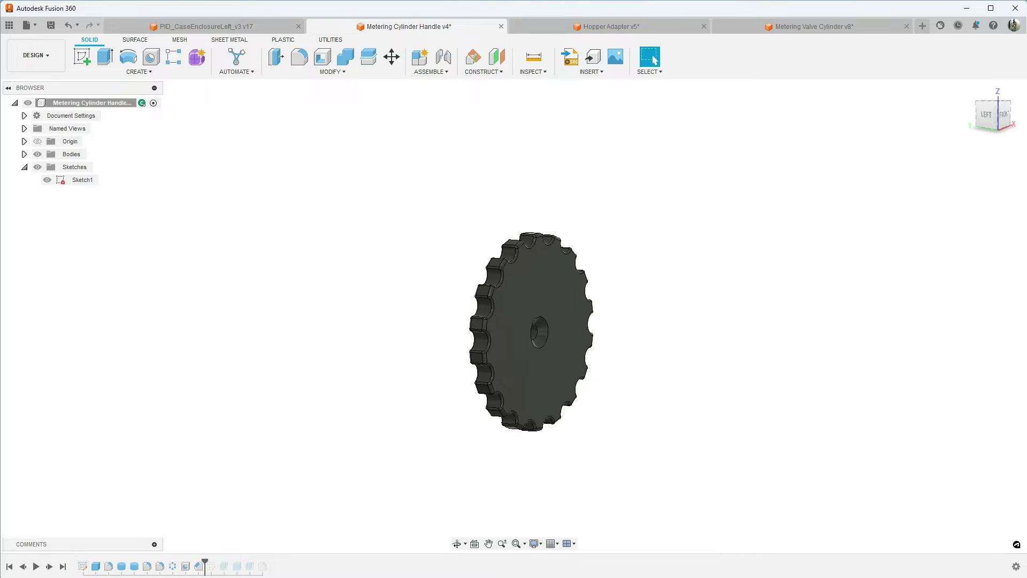
- Replay Sketch5, the small top cut, the top-edge change and final notch features, viewed from the front
left_click(50, 566)
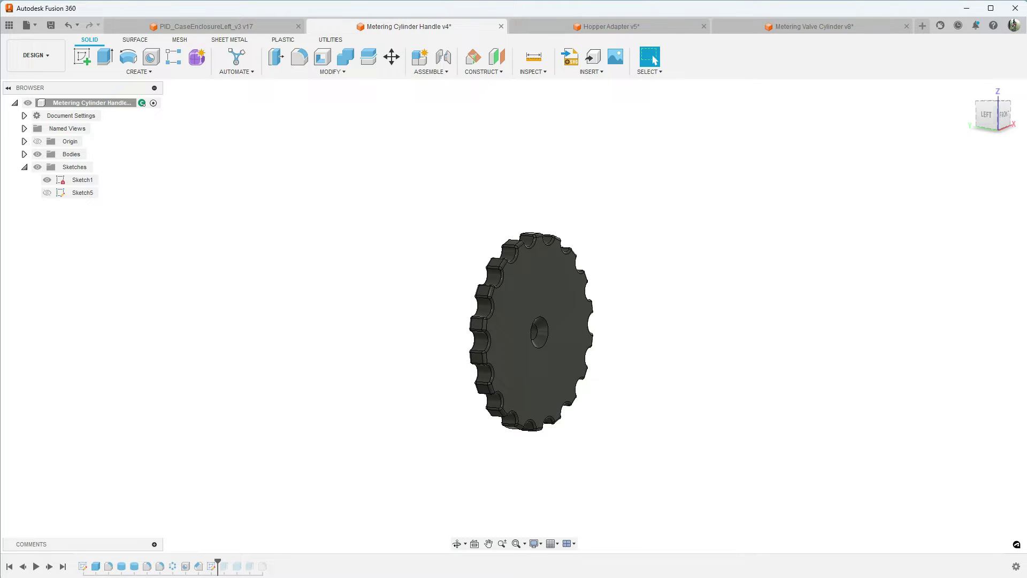
left_click(49, 566)
left_click(49, 566)
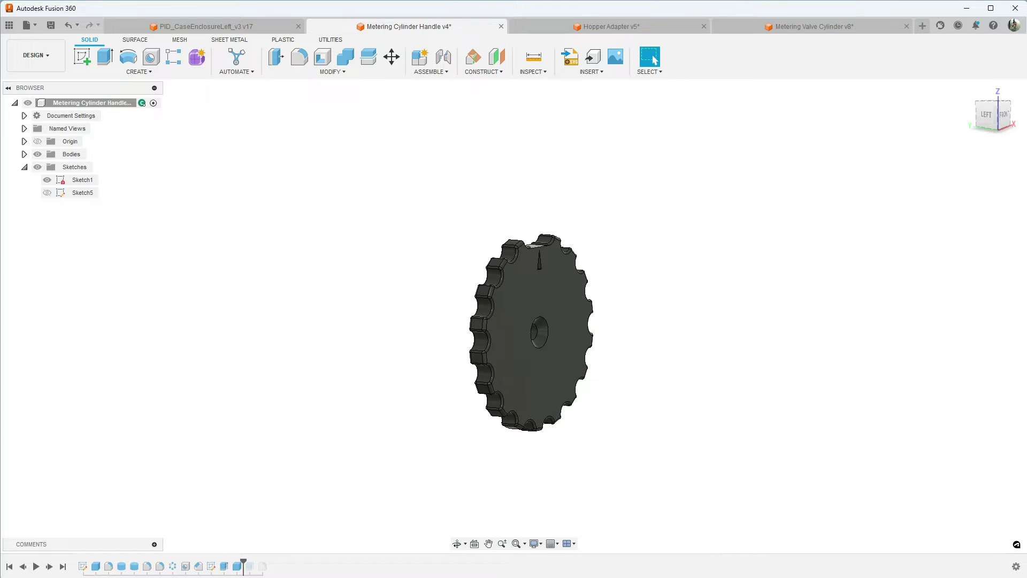
left_click(49, 566)
left_click(49, 566)
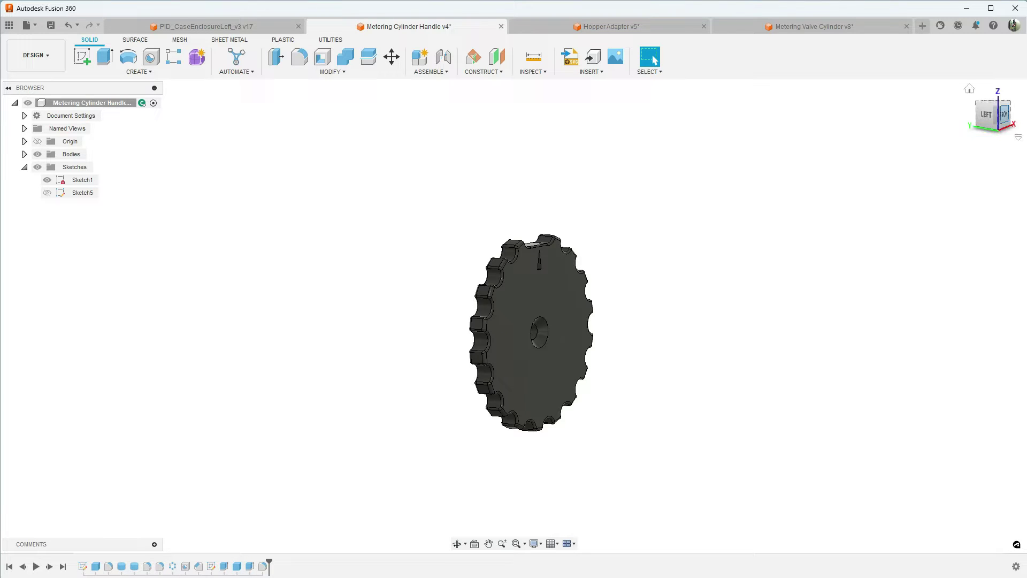
left_click(1003, 115)
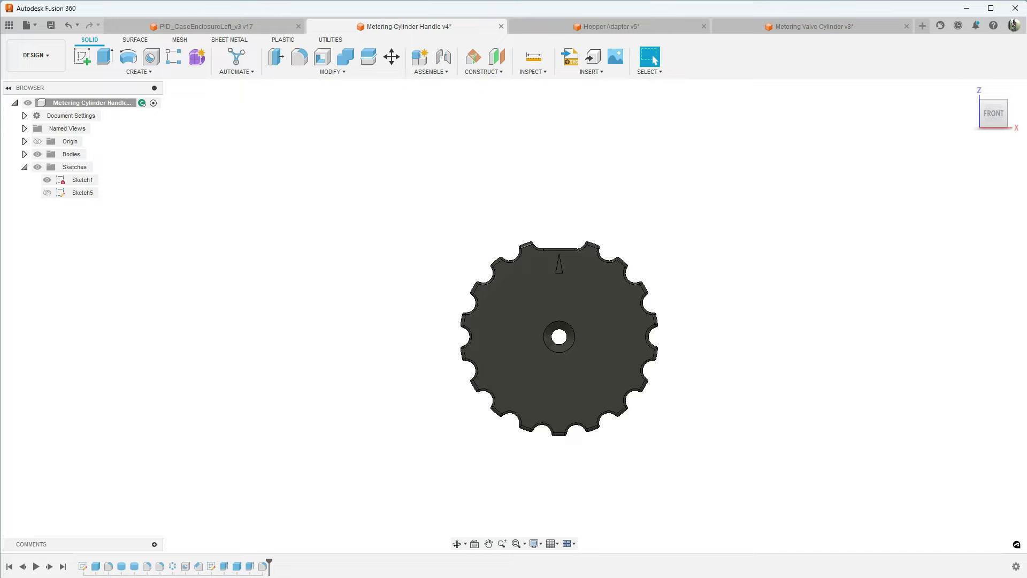
- Save the handle as a new version with the default description, then open Hopper Adapter v5
key("ctrl+s")
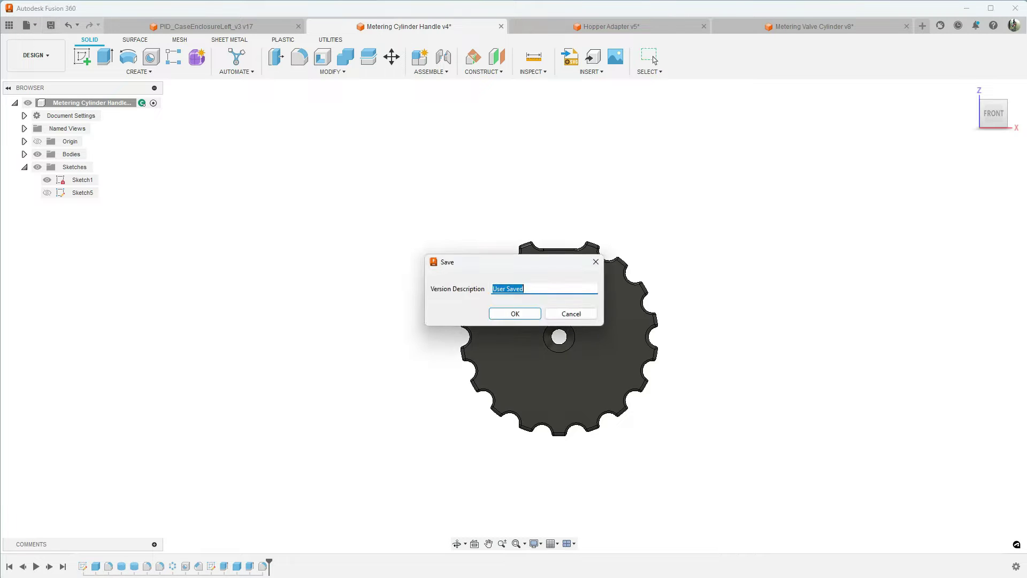
key("Return")
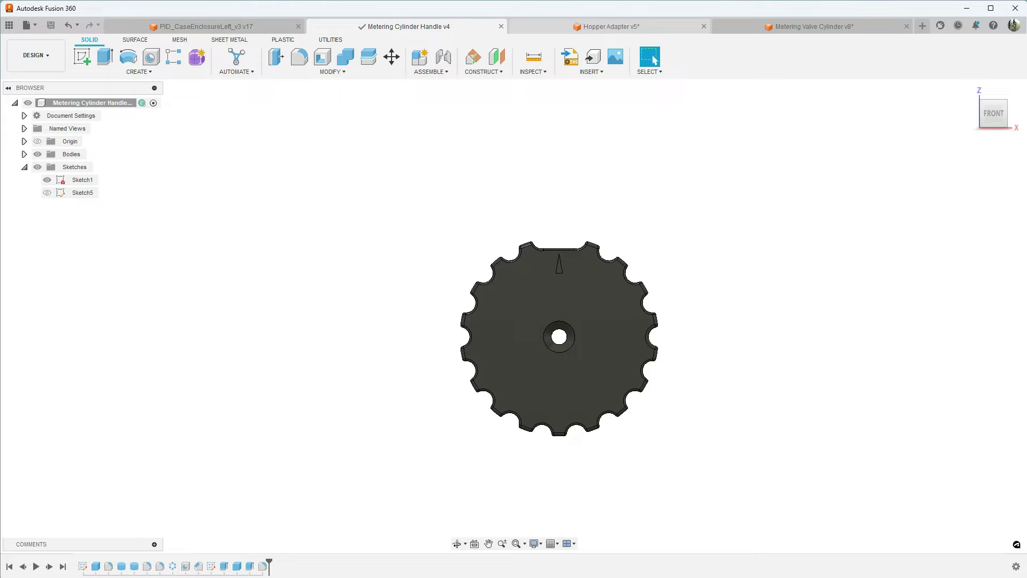
left_click(610, 26)
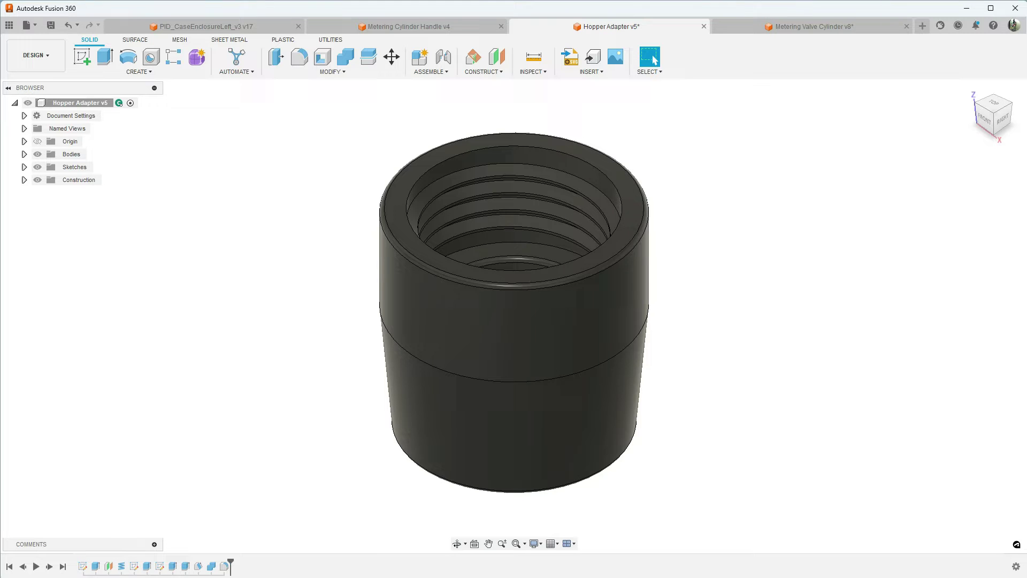
- Replay the Hopper Adapter from the start through sketch, ring body, construction geometry and thread, then bring up CoilPrimitive2's options
middle_click_drag(514, 303, 514, 225, "shift")
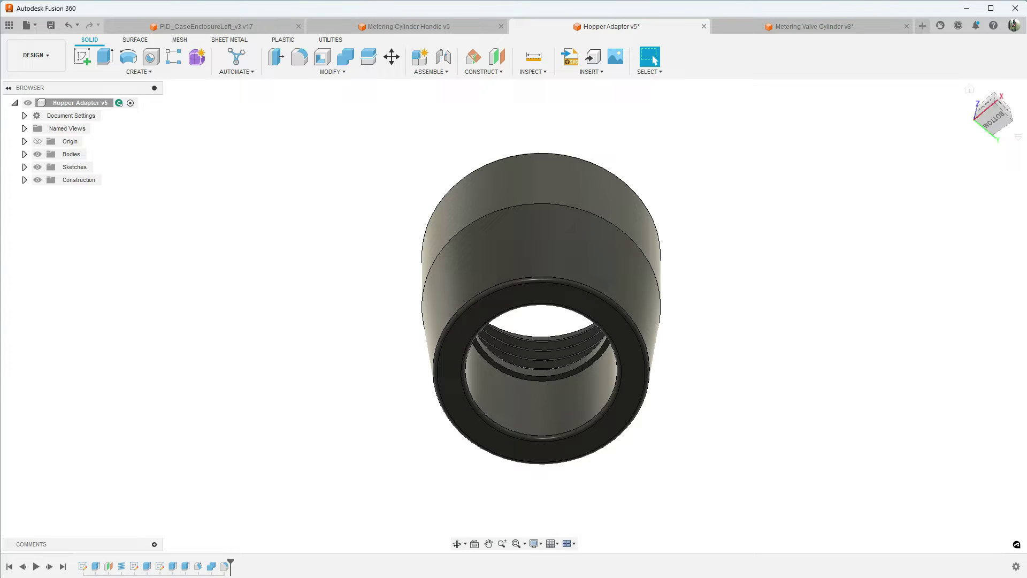
mouse_move(514, 316)
middle_mouse_down("shift")
mouse_move(498, 327)
mouse_move(498, 422)
middle_mouse_up("shift")
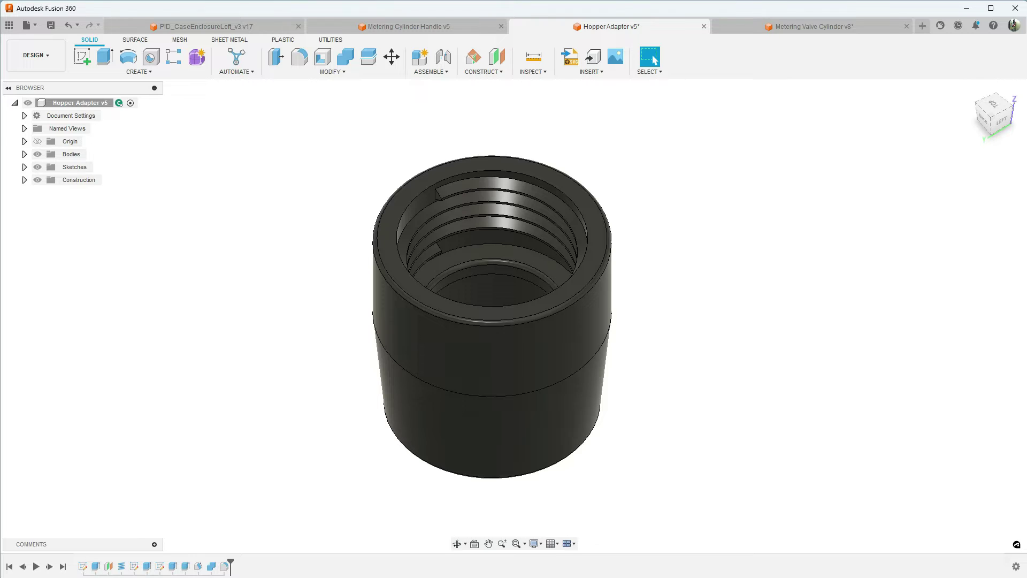
left_click(9, 566)
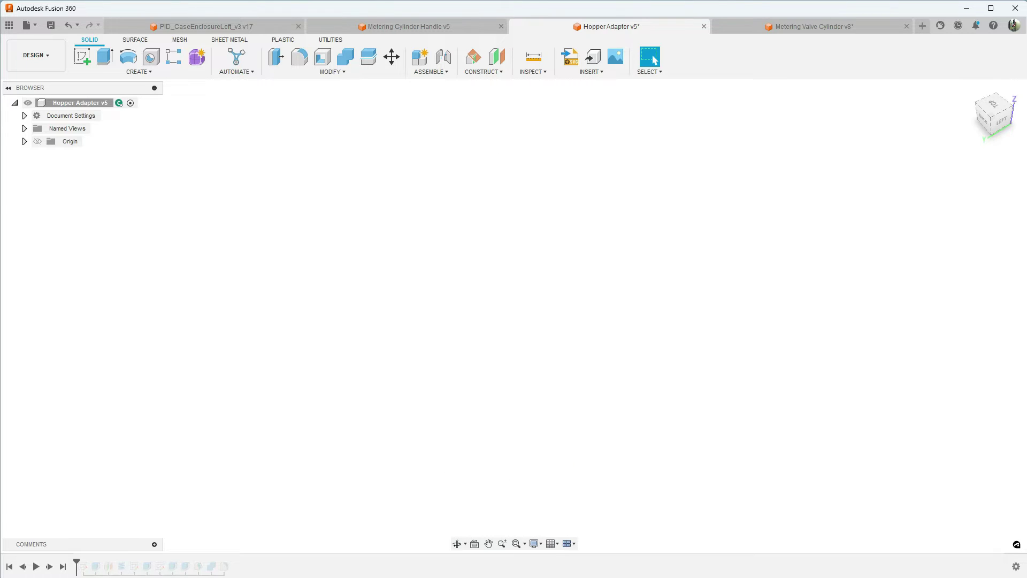
left_click(48, 566)
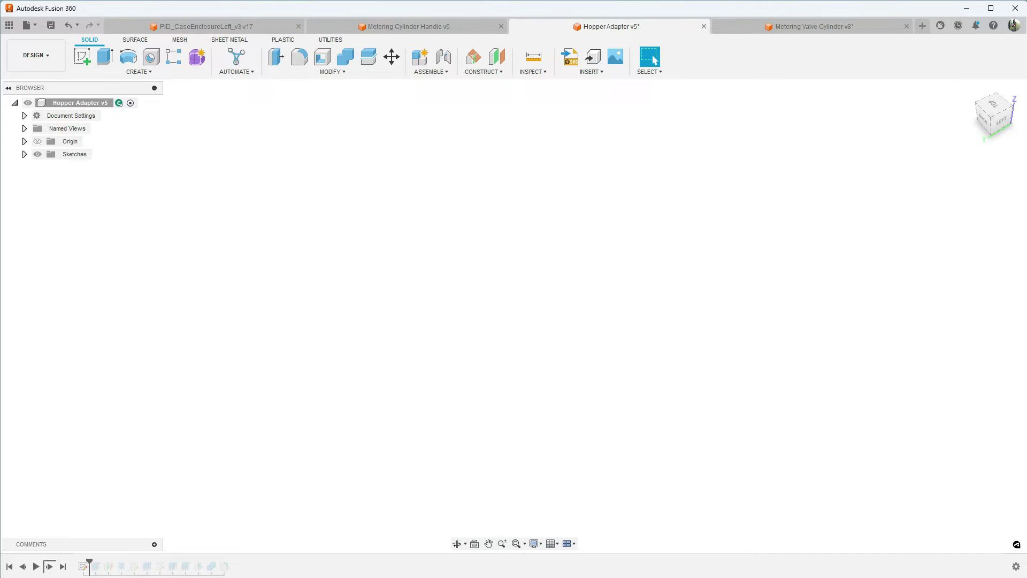
left_click(49, 566)
left_click(49, 566)
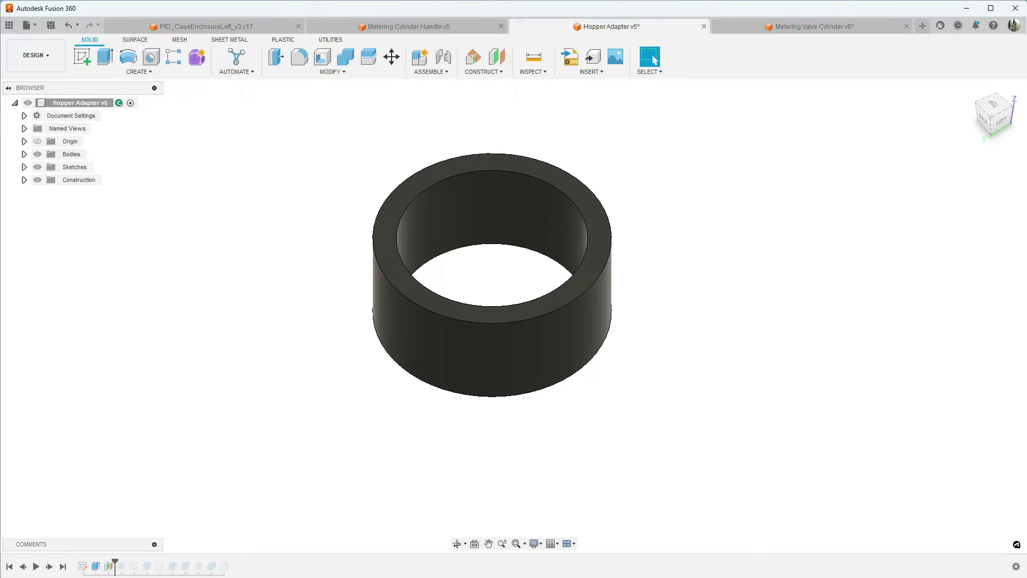
left_click(49, 566)
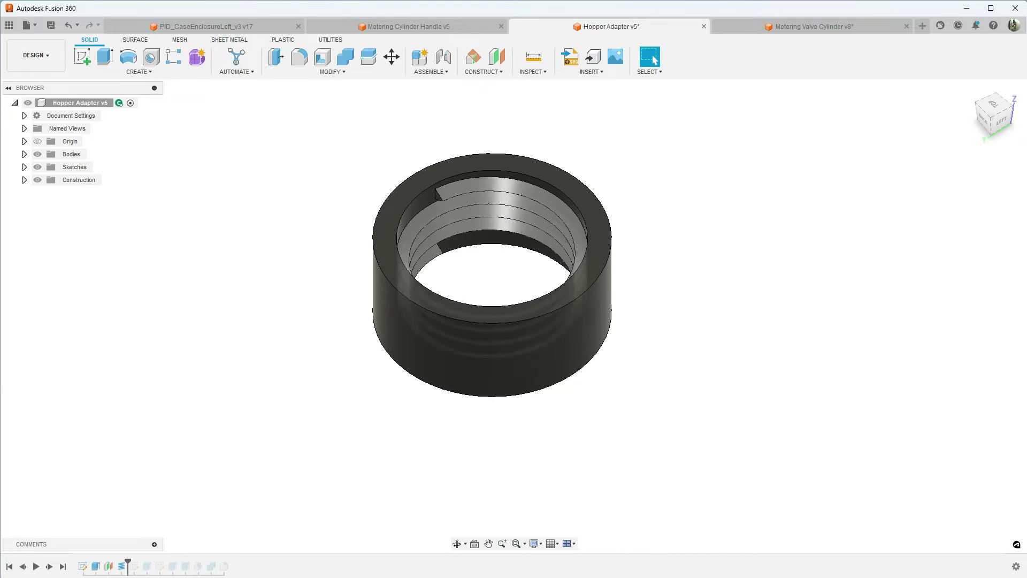
middle_click_drag(508, 306, 509, 289, "shift")
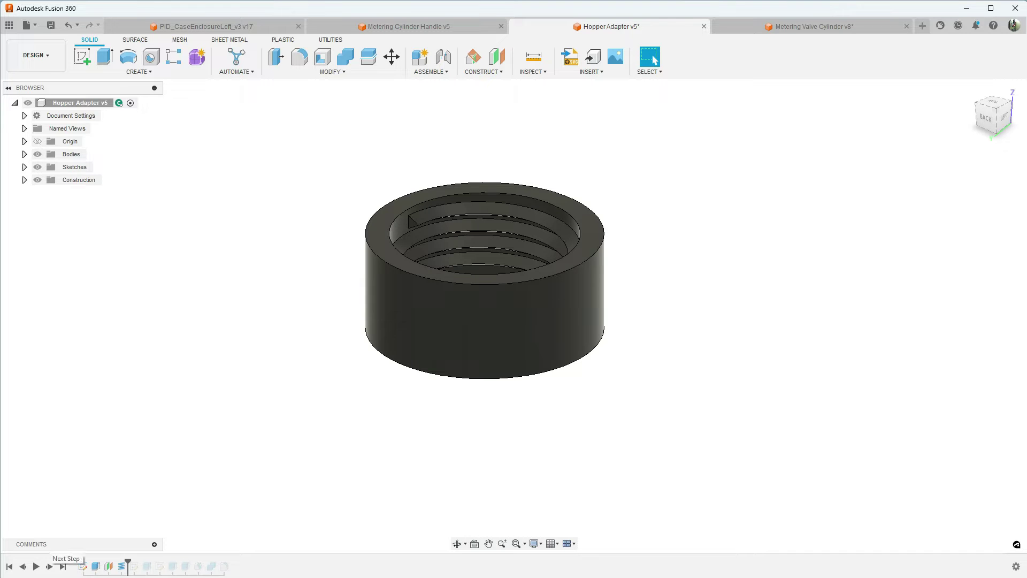
right_click(122, 566)
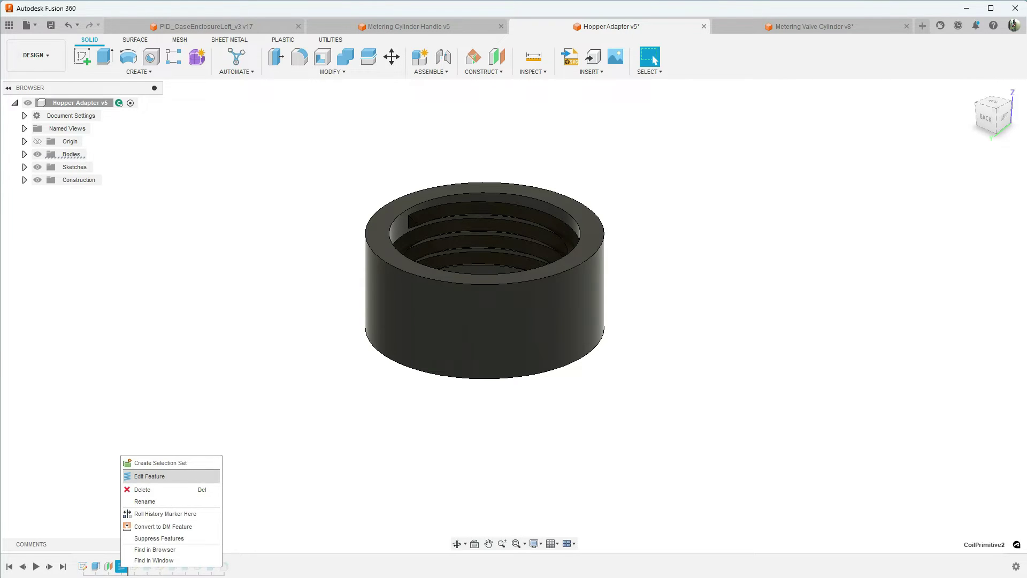
- Edit CoilPrimitive2, checking 24.30 mm diameter, 4 revolutions, -2.7 mm pitch and 2.5 mm section, then accept
left_click(149, 476)
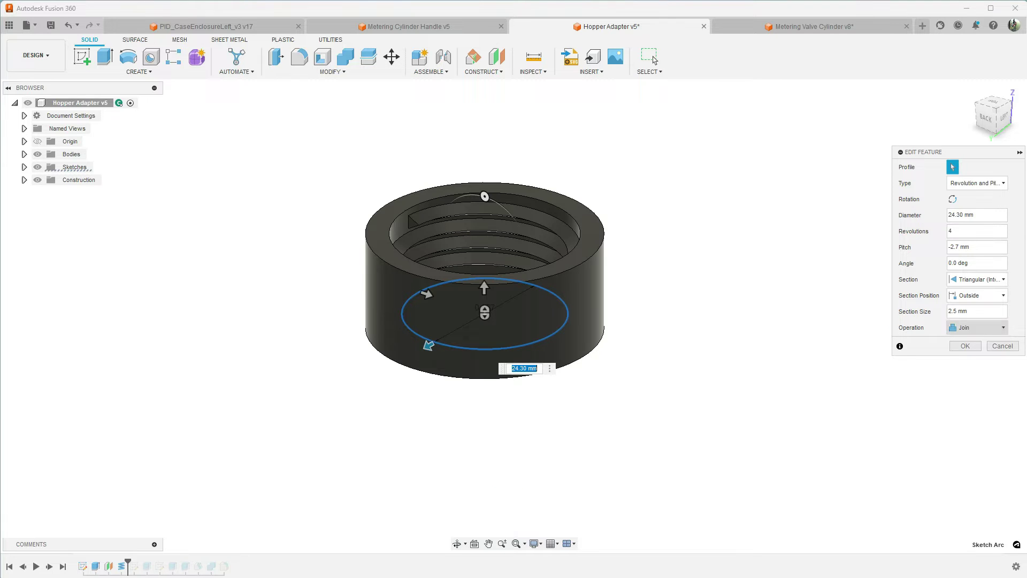
key("Return")
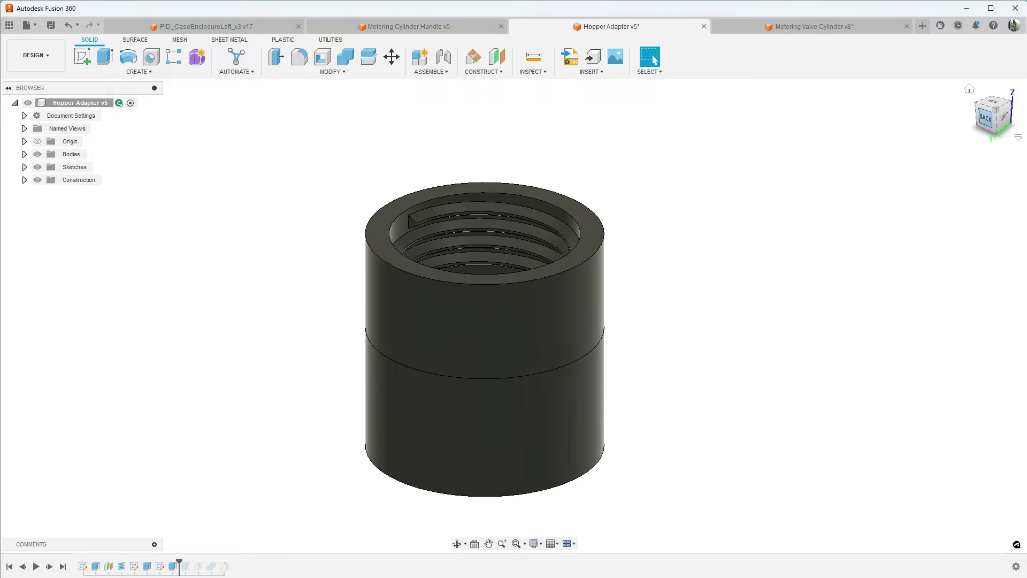
middle_click_drag(513, 301, 512, 337, "shift")
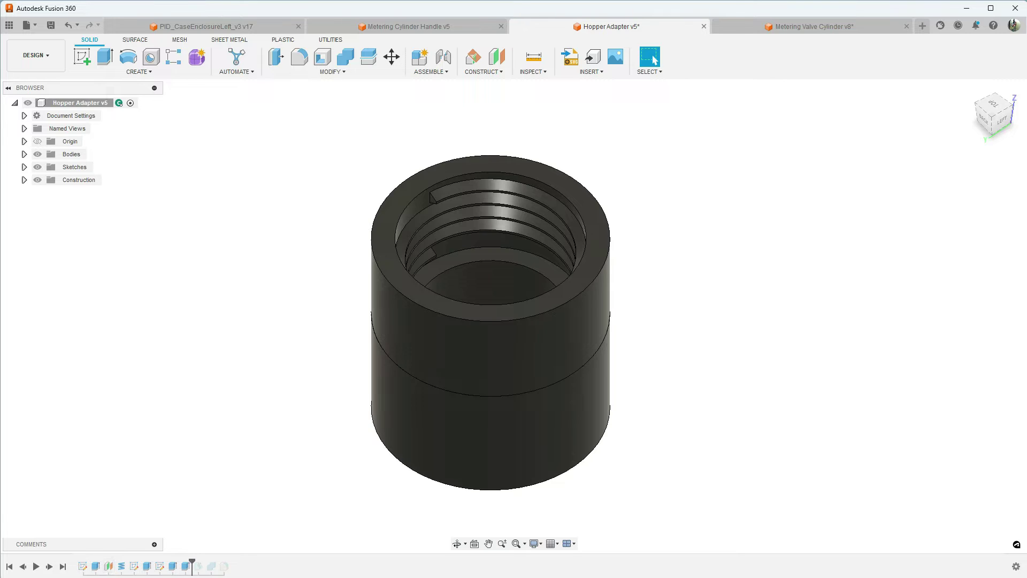
- Replay the tapered lower body and the top and bore chamfers, then view the adapter from below
left_click(48, 566)
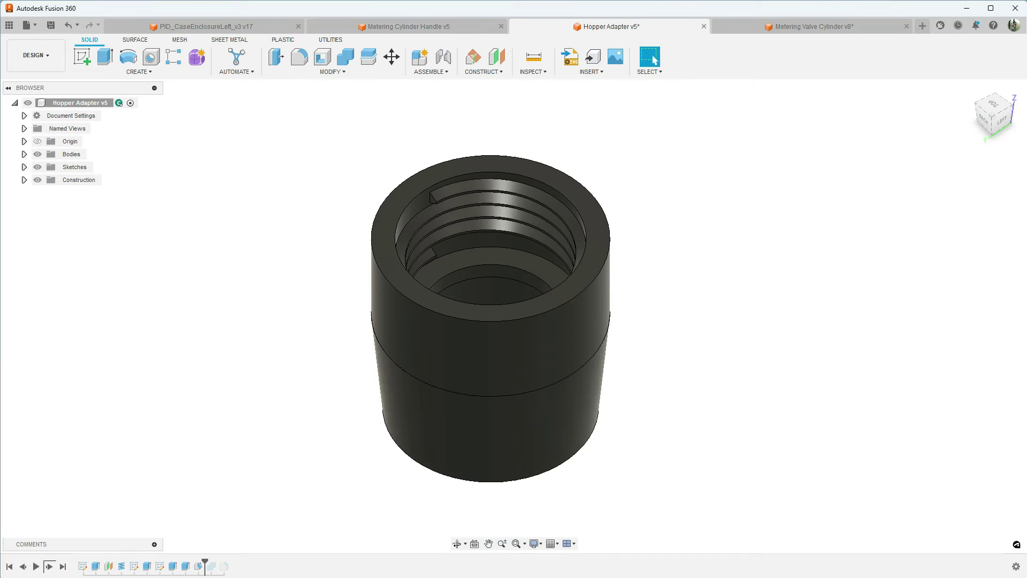
left_click(49, 566)
left_click(48, 566)
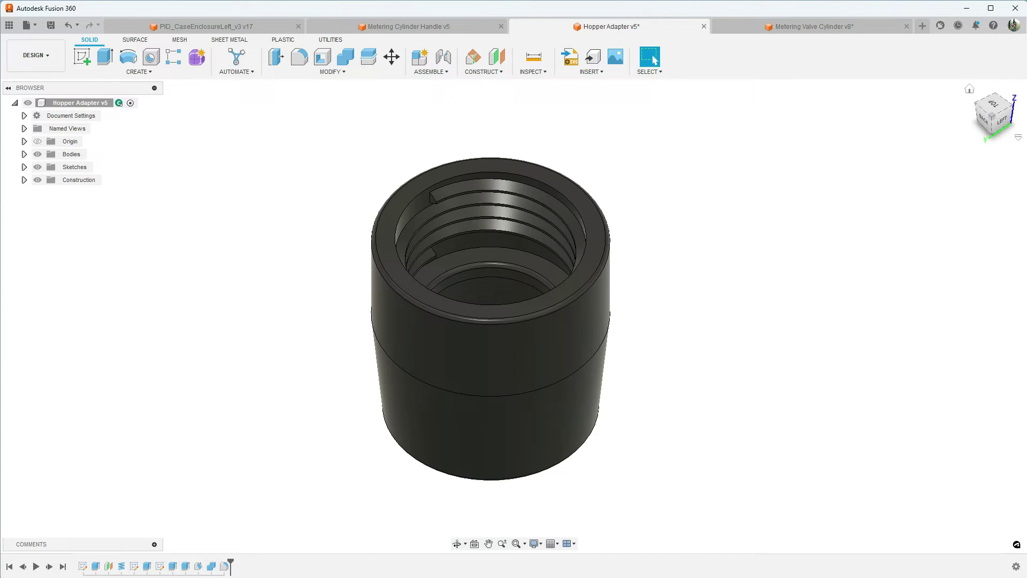
mouse_move(512, 304)
middle_mouse_down("shift")
mouse_move(515, 193)
mouse_move(515, 305)
mouse_move(515, 291)
middle_mouse_up("shift")
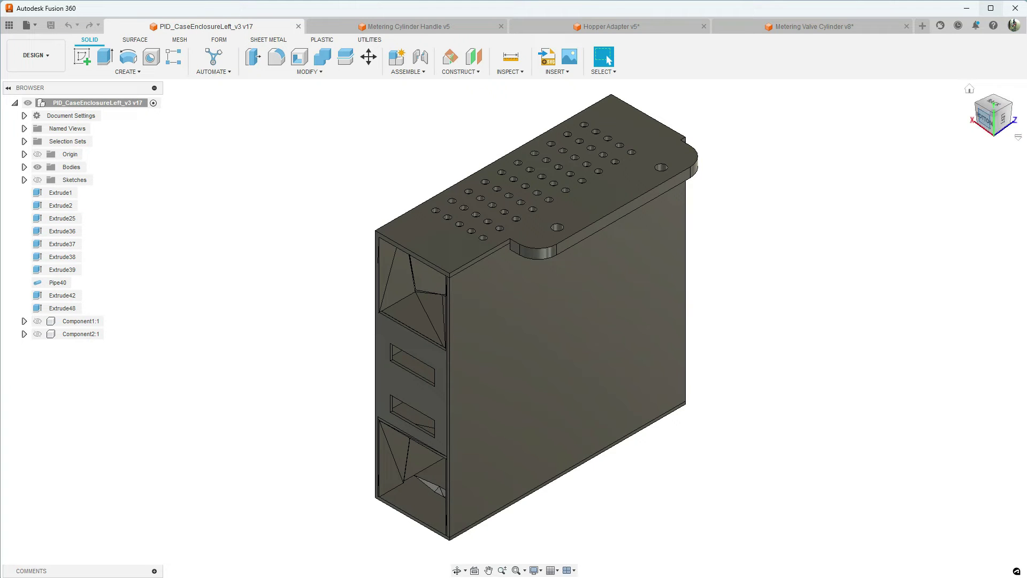
- Orbit the enclosure to inspect its underside, then snap to the bottom and left views
left_click_drag(994, 115, 984, 69)
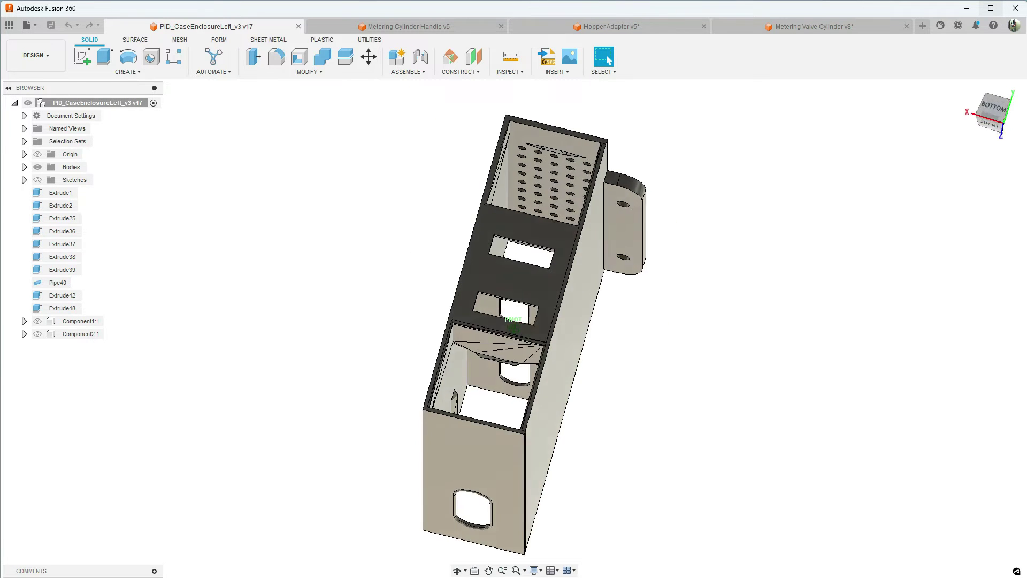
middle_click_drag(513, 321, 559, 303, "shift")
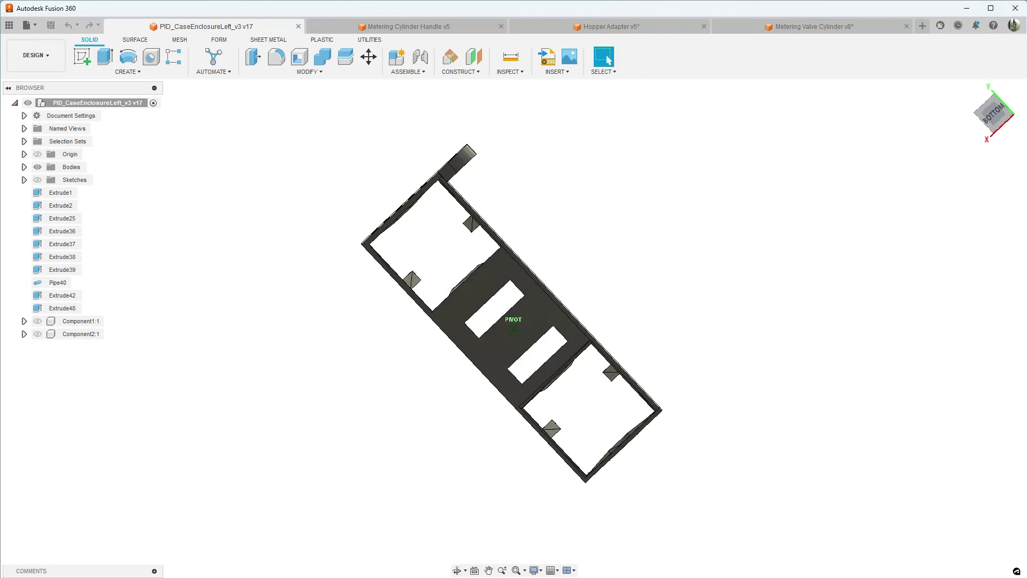
left_click(993, 112)
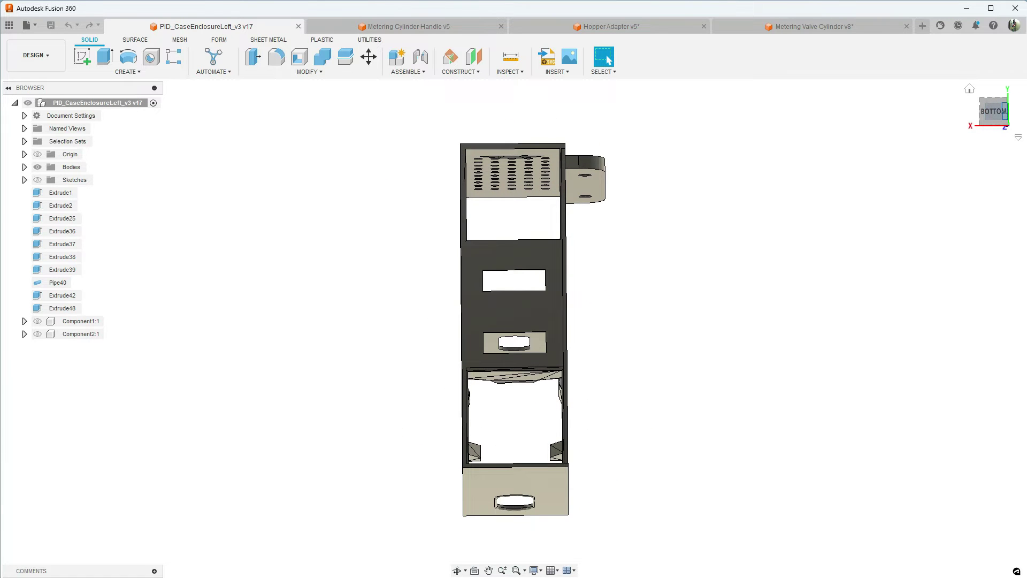
left_click(1005, 111)
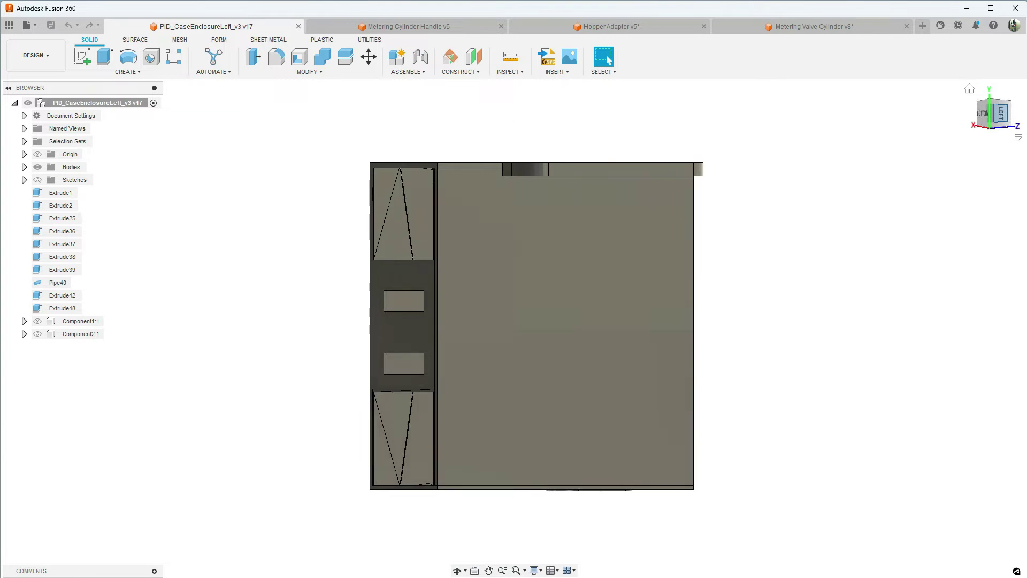
- Look at the enclosure from the top, then orbit to a tilted 3D view of the compartments
left_click(1001, 107)
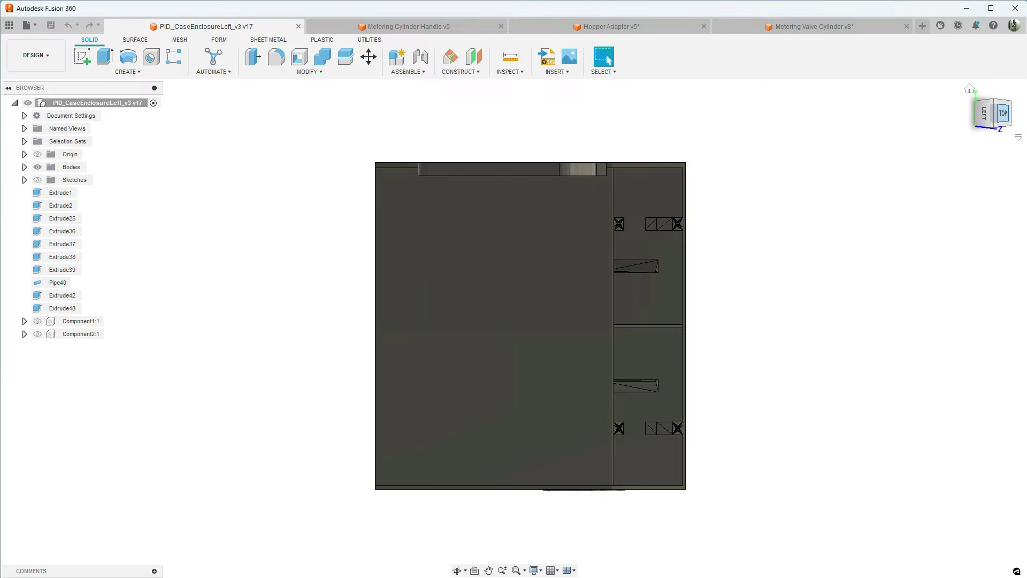
mouse_move(514, 329)
middle_mouse_down("shift")
mouse_move(551, 305)
mouse_move(567, 315)
mouse_move(527, 293)
middle_mouse_up("shift")
left_click(1003, 117)
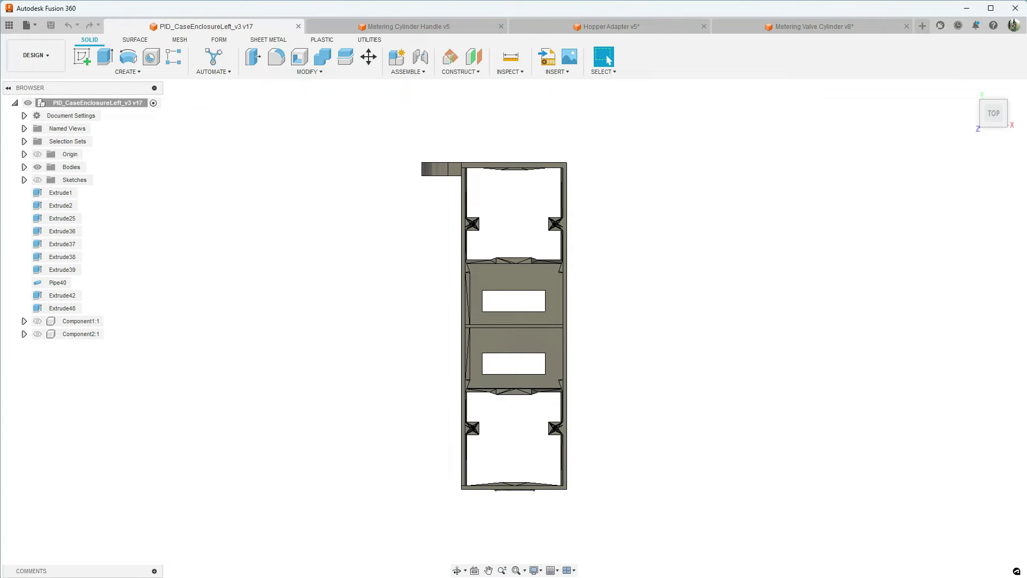
mouse_move(514, 329)
middle_mouse_down("shift")
mouse_move(545, 318)
mouse_move(527, 262)
mouse_move(540, 263)
middle_mouse_up("shift")
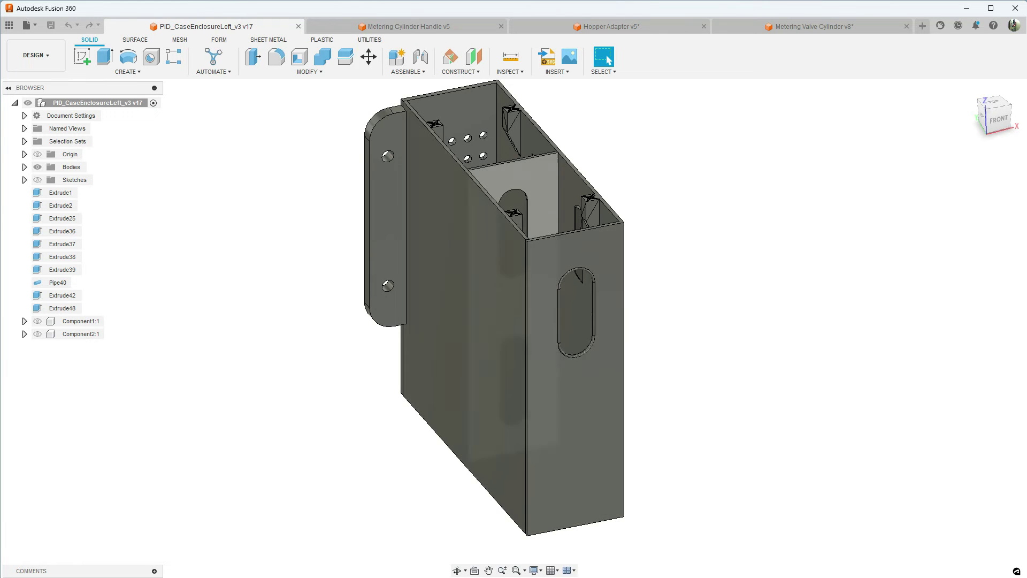
scroll(405, 436, "down", 2)
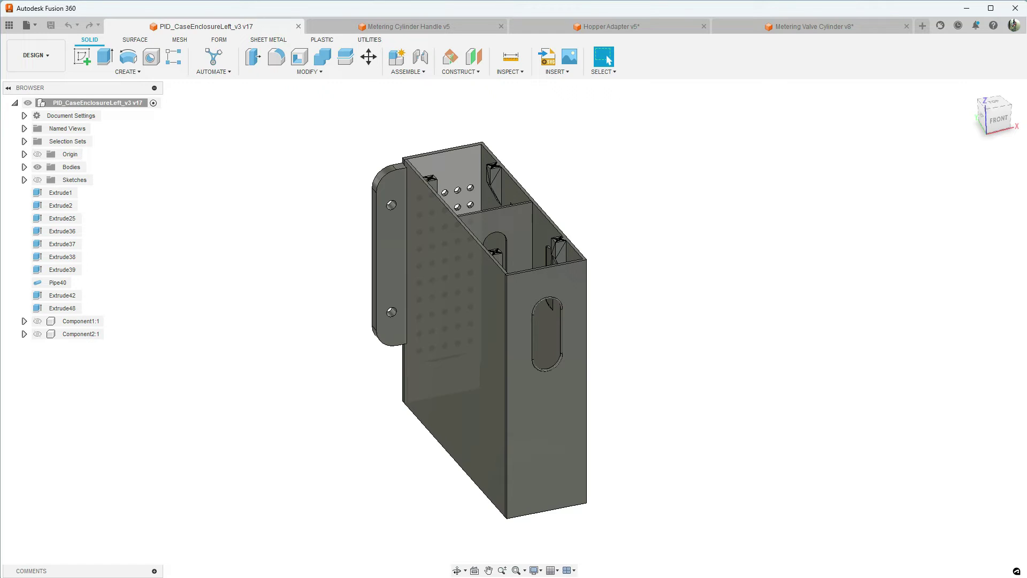
- Replace the plain Component1:1 lid with the two-hole Component2:1 cover and select Component2:1
left_click(37, 321)
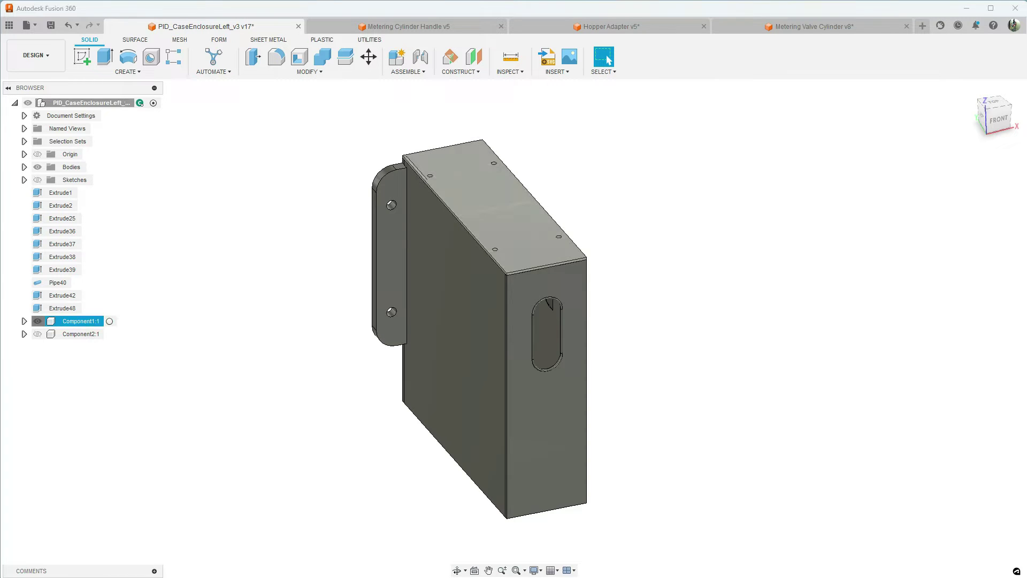
left_click(37, 321)
left_click(37, 334)
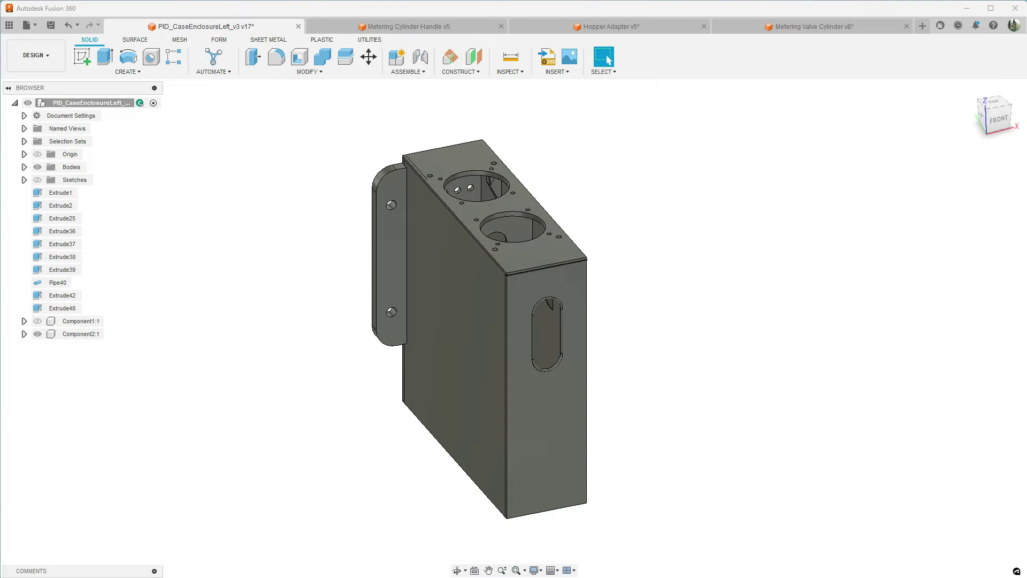
left_click(81, 333)
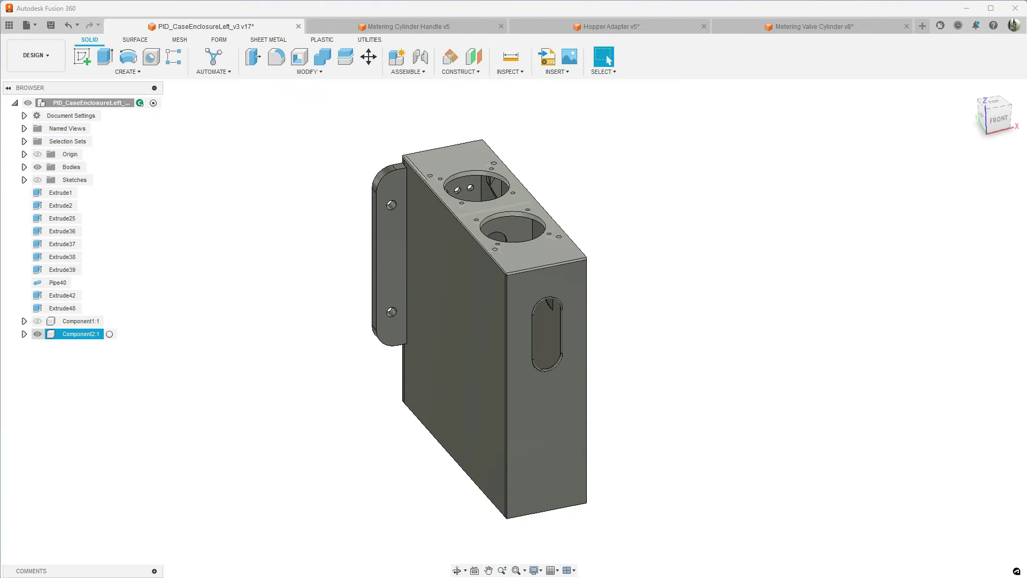